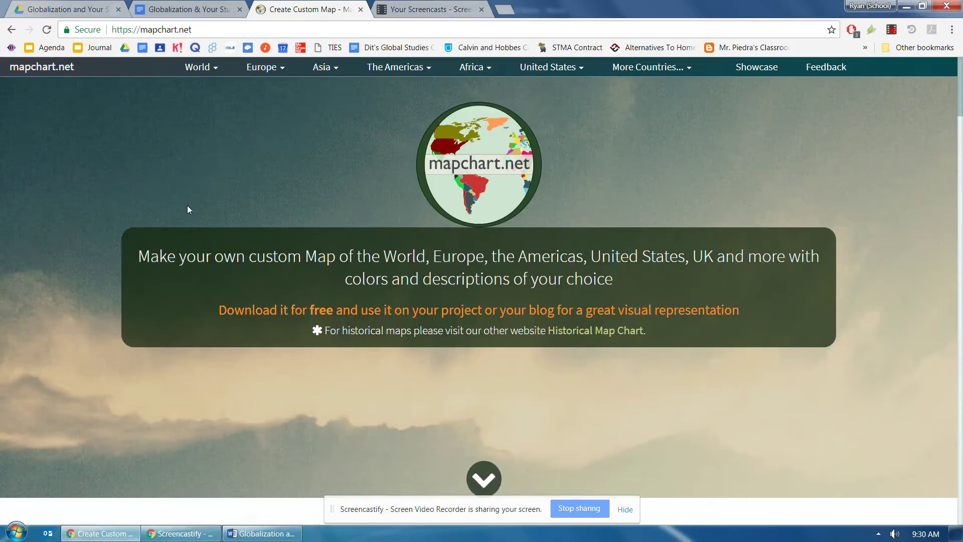
Switch to the Word document and review the example list that organizes countries into levels.
{"action": "left_click", "coordinate": [255, 534]}
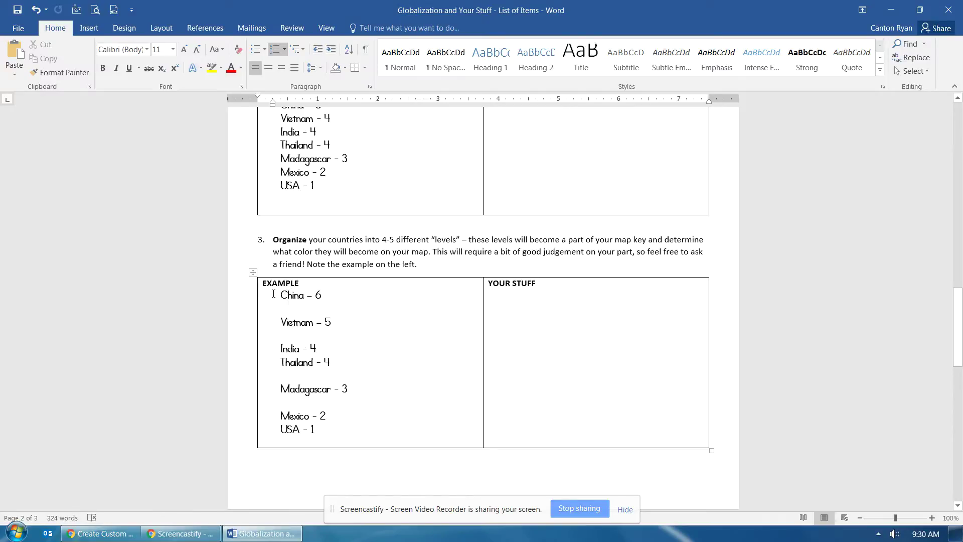
{"action": "scroll", "coordinate": [269, 291], "scroll_direction": "up", "scroll_amount": 1}
{"action": "scroll", "coordinate": [271, 294], "scroll_direction": "down", "scroll_amount": 2}
{"action": "scroll", "coordinate": [271, 284], "scroll_direction": "up", "scroll_amount": 1}
{"action": "left_click", "coordinate": [178, 535]}
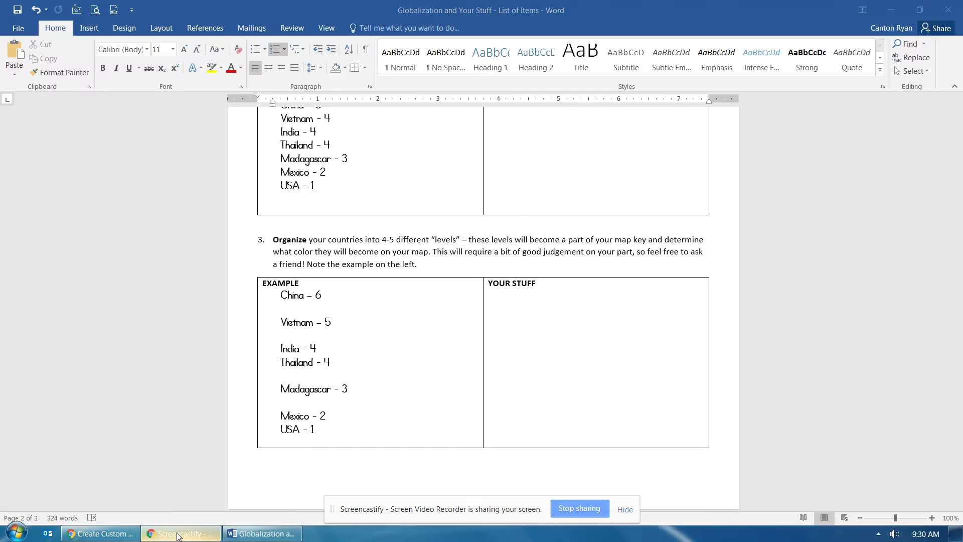
Switch back to the browser and open the Simple version of the World map.
{"action": "left_click", "coordinate": [100, 533]}
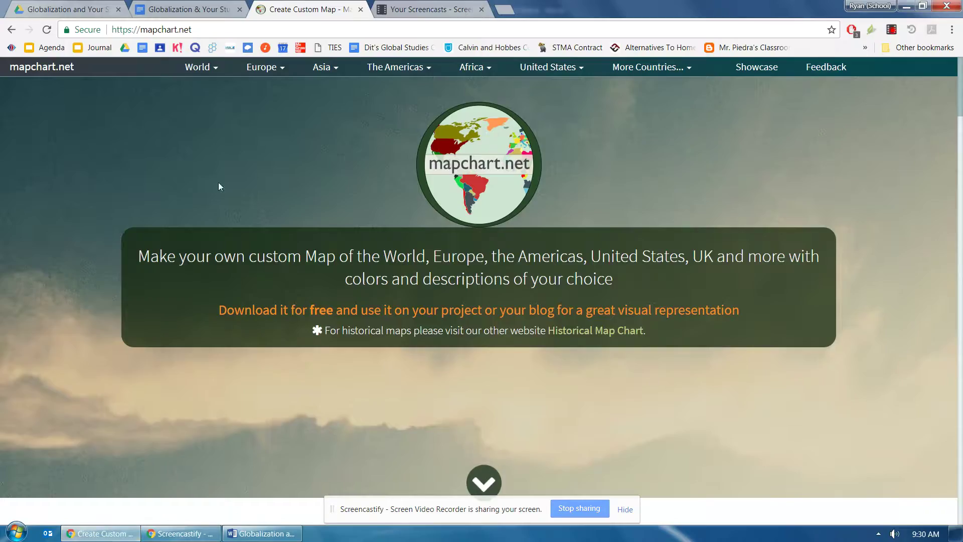
{"action": "left_click", "coordinate": [201, 71]}
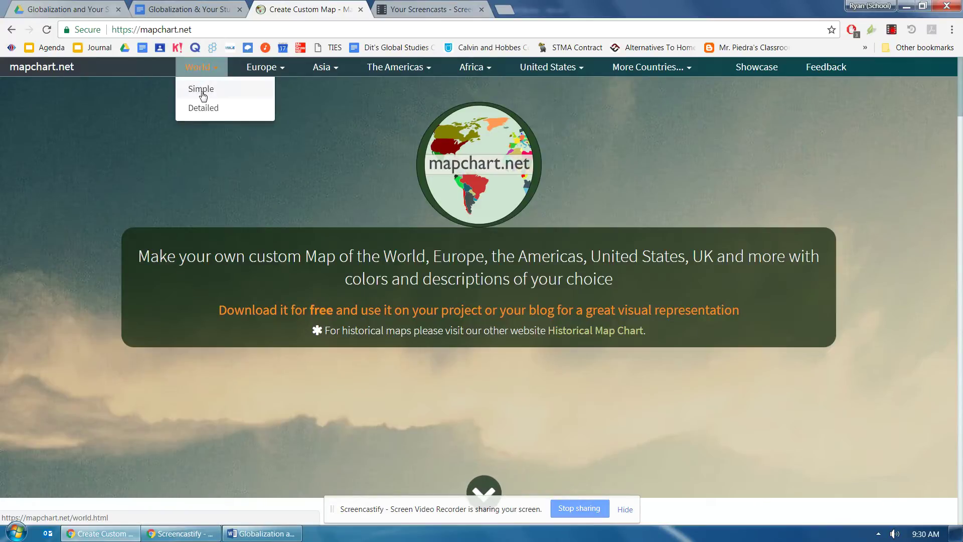
{"action": "left_click", "coordinate": [236, 93]}
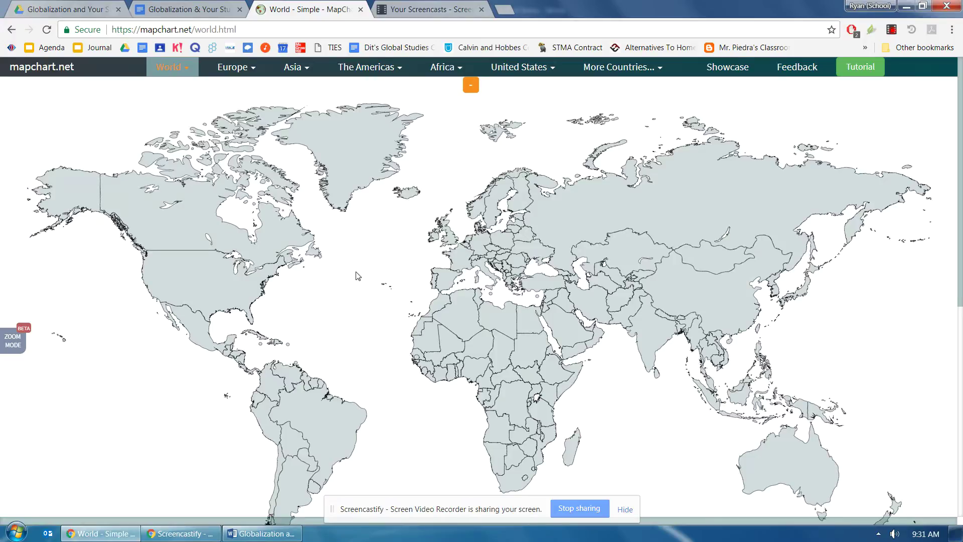
Set the fill color for single countries to the darkest green in the first palette row.
{"action": "scroll", "coordinate": [115, 309], "scroll_direction": "down", "scroll_amount": 5}
{"action": "scroll", "coordinate": [114, 309], "scroll_direction": "down", "scroll_amount": 3}
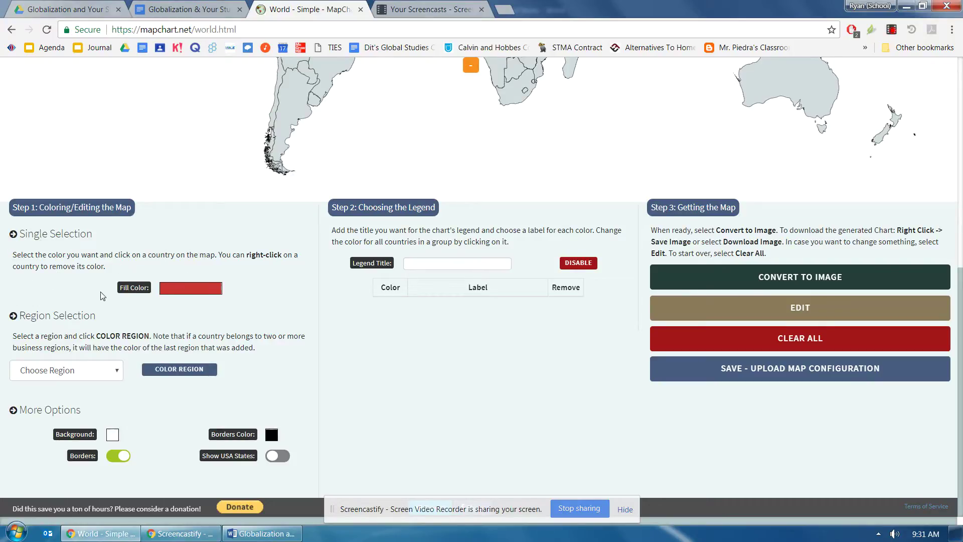
{"action": "left_click", "coordinate": [214, 294]}
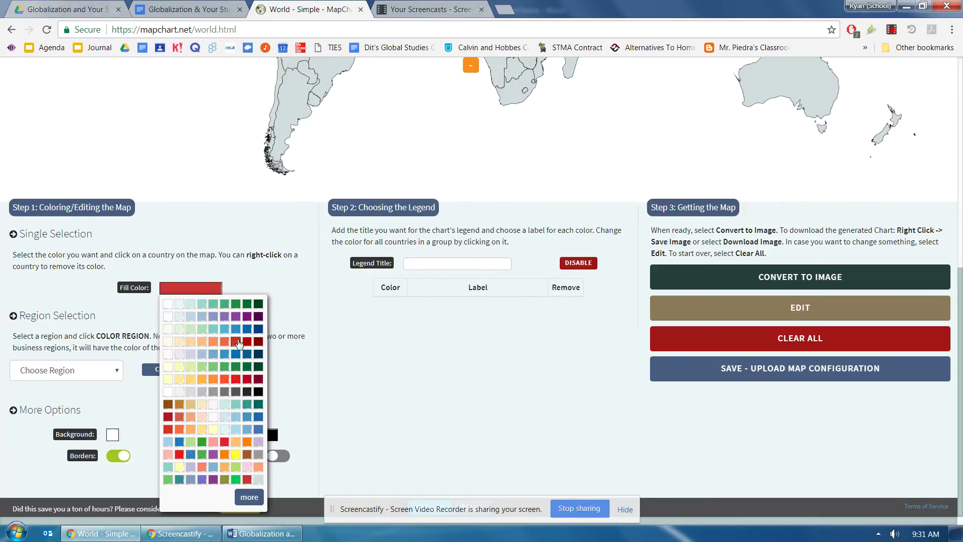
{"action": "left_click", "coordinate": [258, 304]}
{"action": "scroll", "coordinate": [468, 249], "scroll_direction": "up", "scroll_amount": 7}
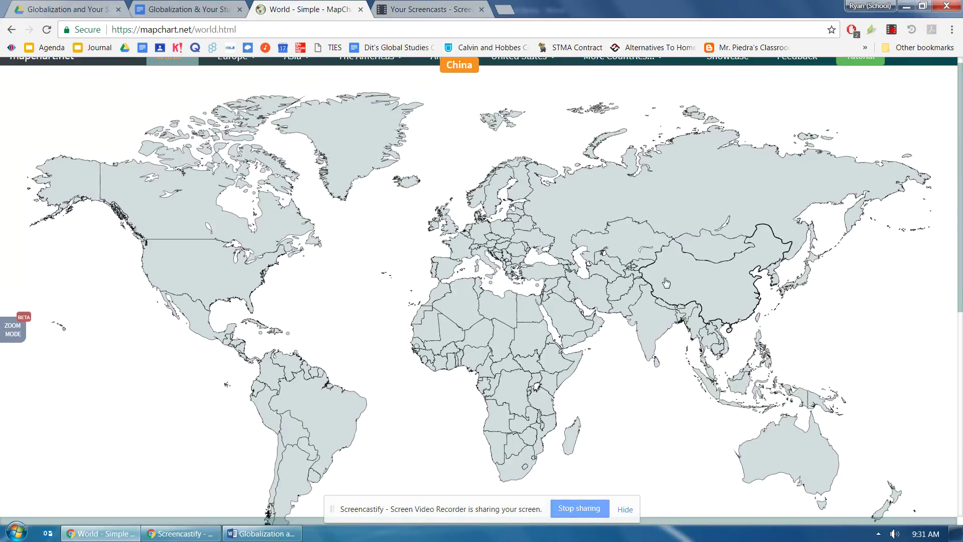
{"action": "scroll", "coordinate": [349, 287], "scroll_direction": "down", "scroll_amount": 3}
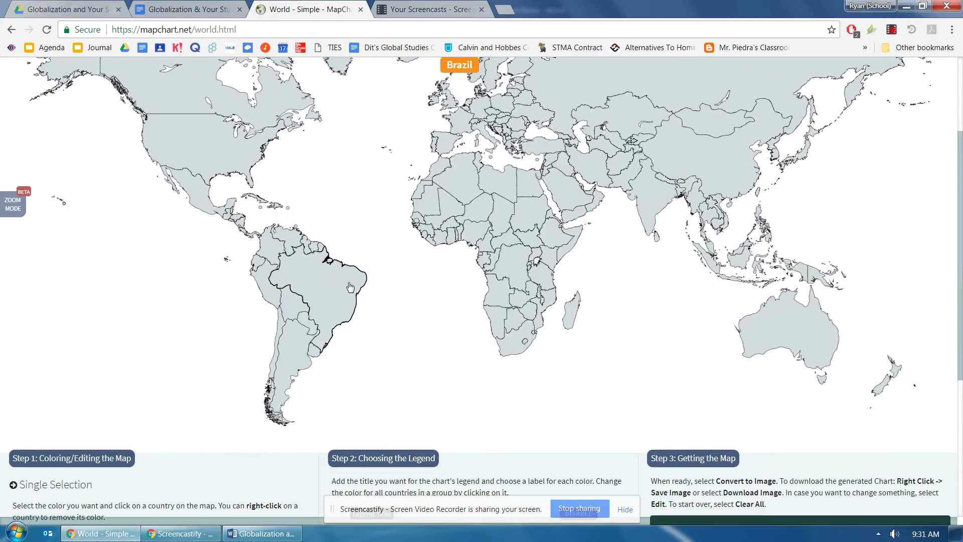
{"action": "scroll", "coordinate": [526, 235], "scroll_direction": "up", "scroll_amount": 3}
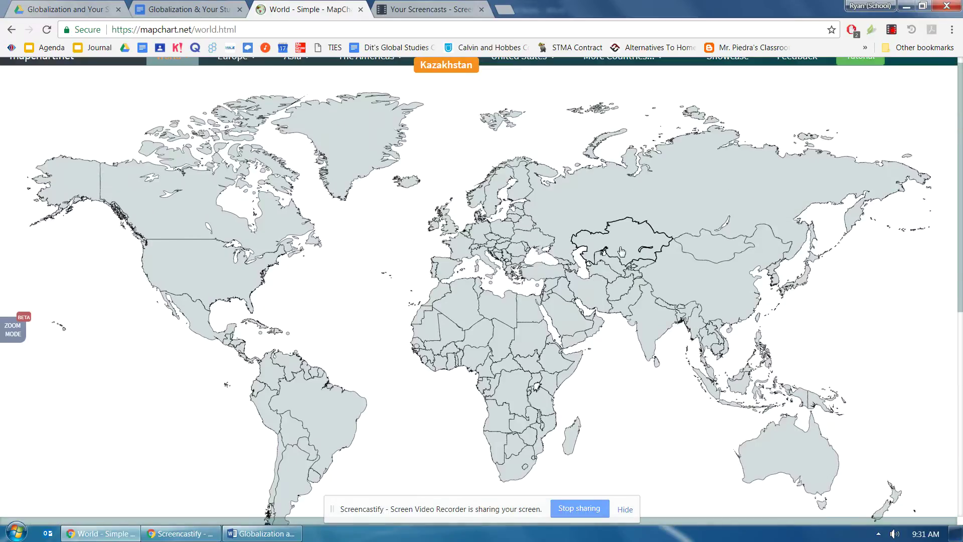
{"action": "scroll", "coordinate": [287, 288], "scroll_direction": "down", "scroll_amount": 1}
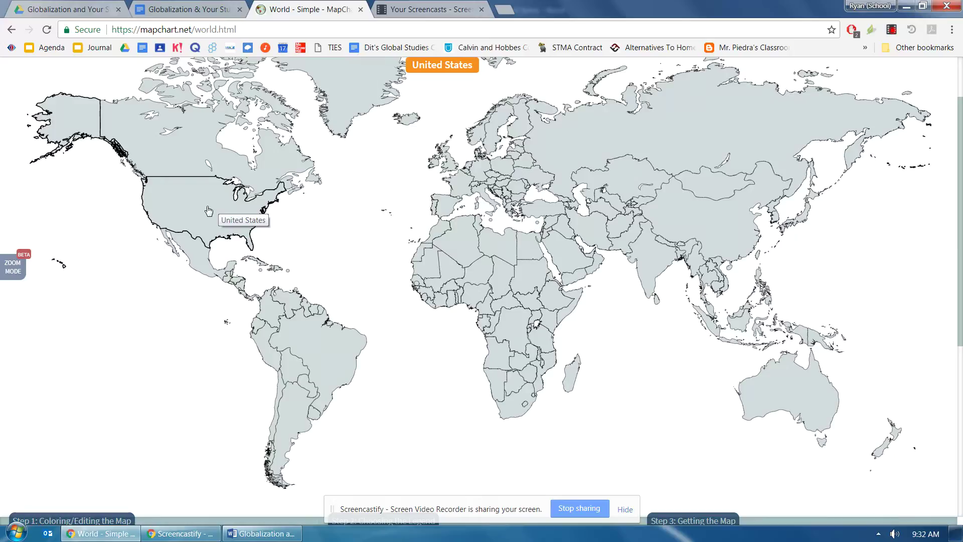
Color the United States dark green on the map and remove its color again.
{"action": "left_click", "coordinate": [214, 208]}
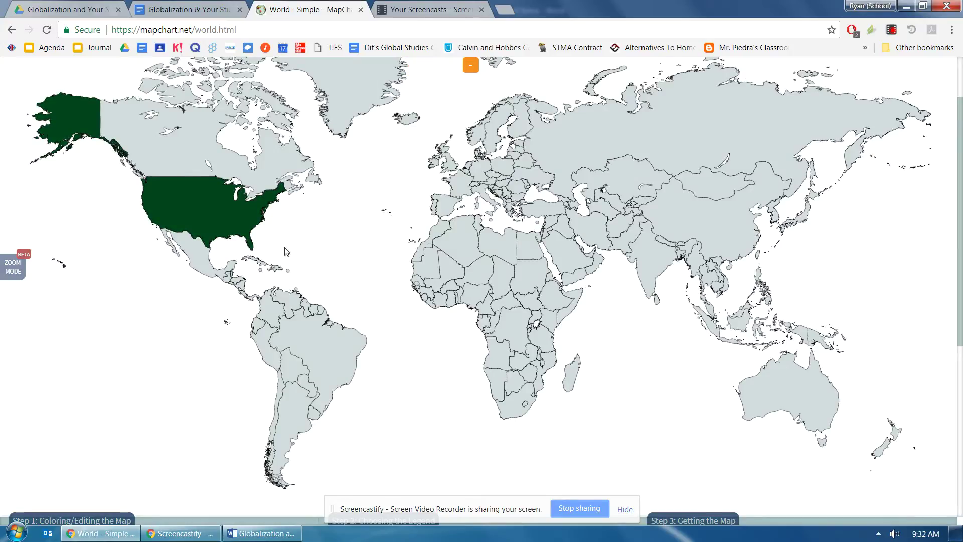
{"action": "right_click", "coordinate": [204, 200]}
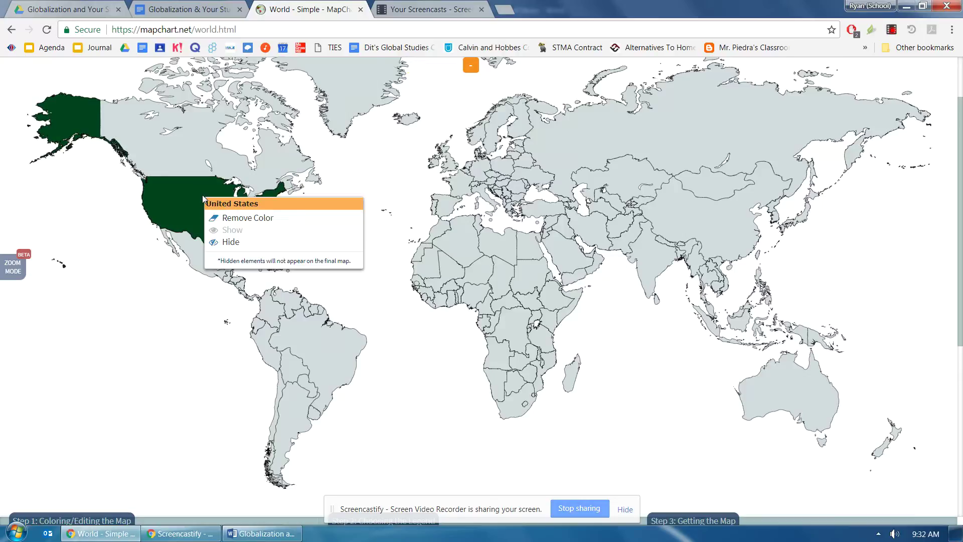
{"action": "left_click", "coordinate": [233, 219]}
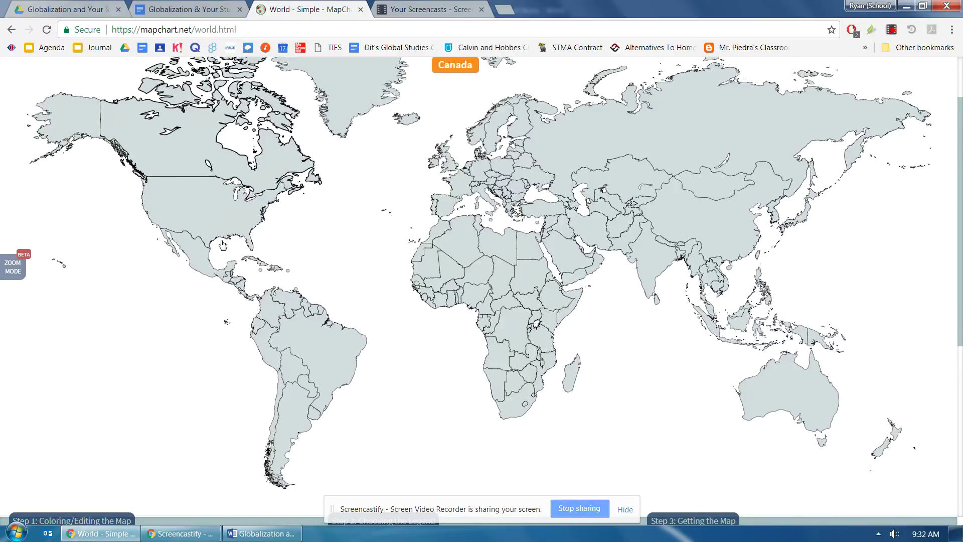
Check the highest level in the Word example list and color China with the darkest green on the map.
{"action": "scroll", "coordinate": [363, 404], "scroll_direction": "down", "scroll_amount": 1}
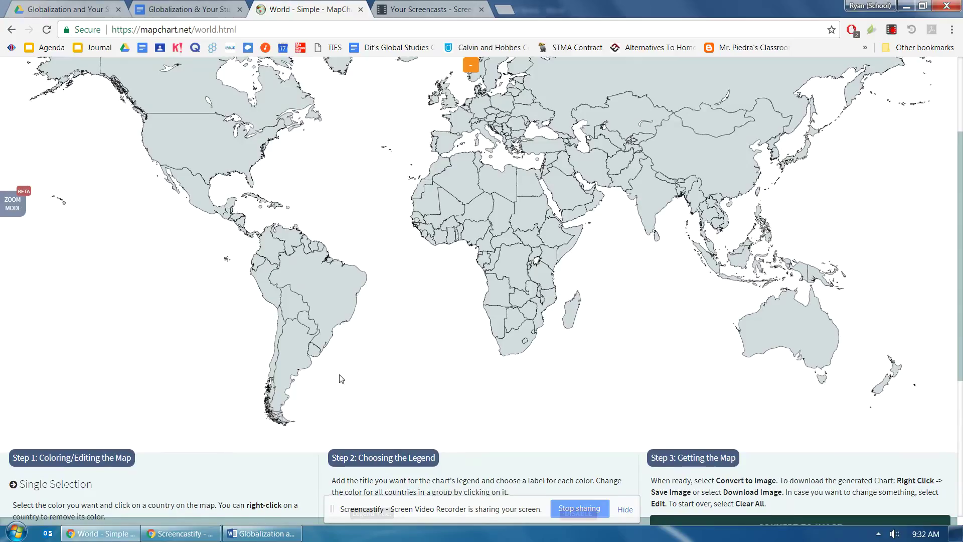
{"action": "scroll", "coordinate": [338, 376], "scroll_direction": "down", "scroll_amount": 3}
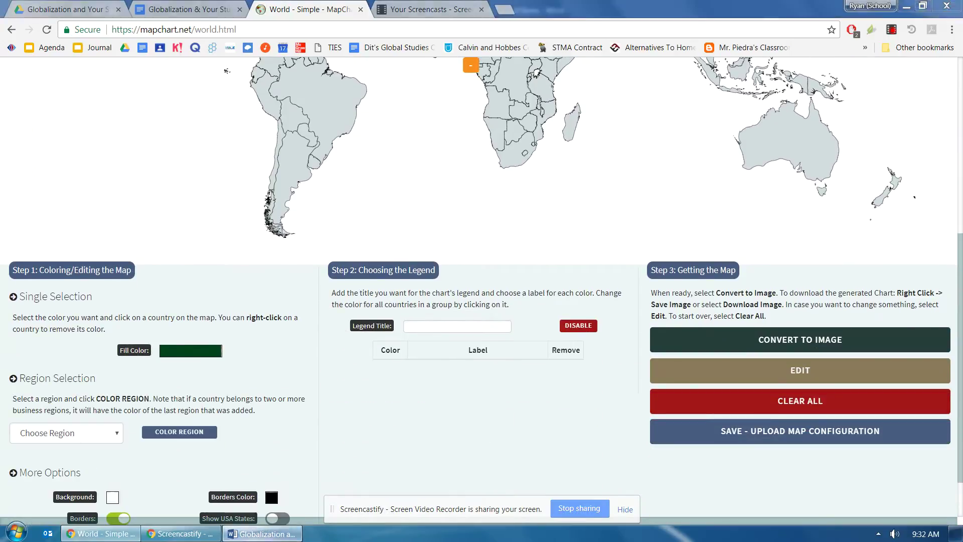
{"action": "left_click", "coordinate": [262, 533]}
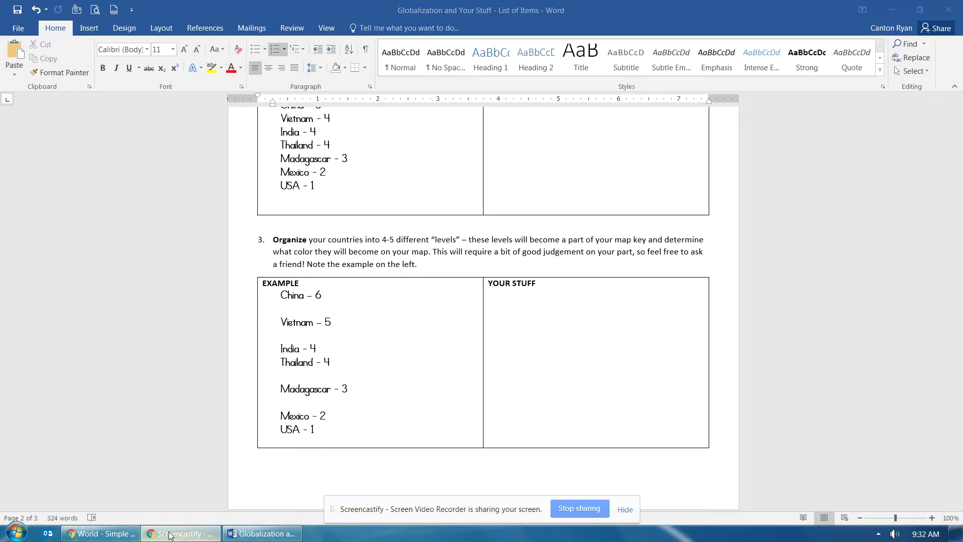
{"action": "left_click", "coordinate": [103, 534]}
{"action": "scroll", "coordinate": [772, 253], "scroll_direction": "up", "scroll_amount": 6}
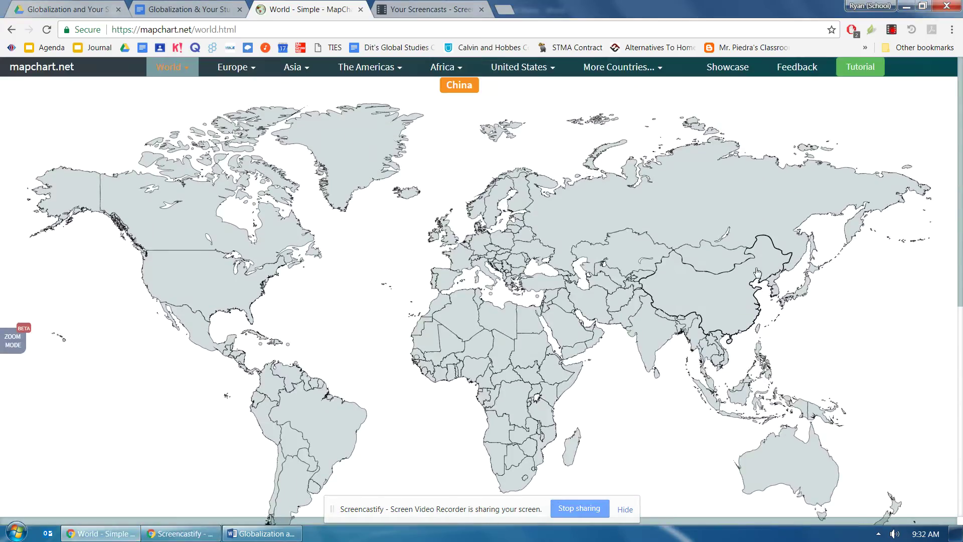
{"action": "left_click", "coordinate": [732, 293]}
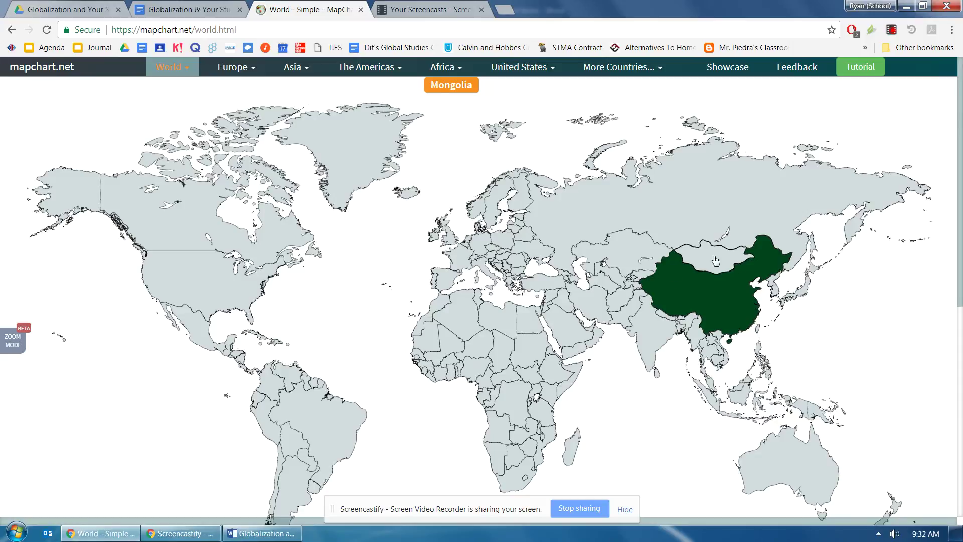
Check the second level in the Word example list and color Vietnam with the second-darkest green of the first palette row.
{"action": "scroll", "coordinate": [710, 281], "scroll_direction": "down", "scroll_amount": 2}
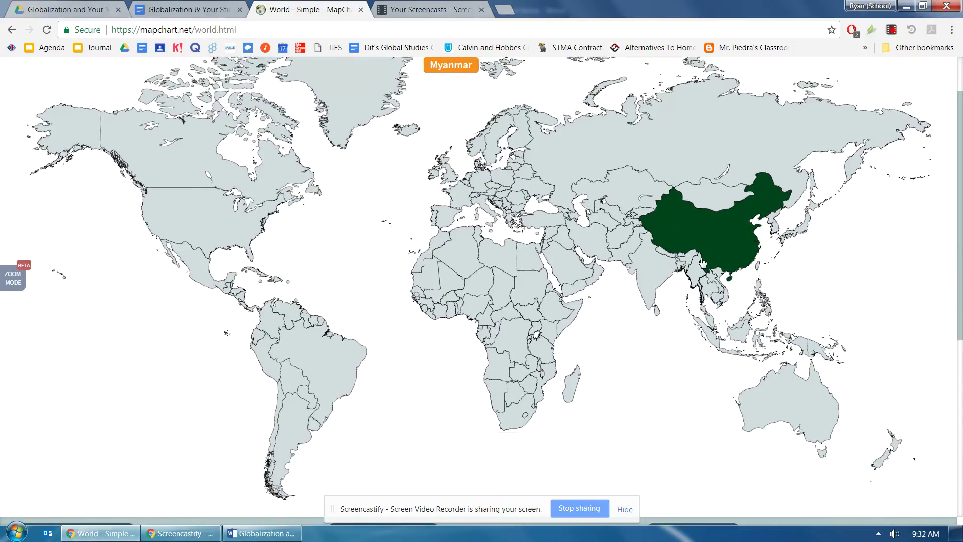
{"action": "scroll", "coordinate": [707, 275], "scroll_direction": "up", "scroll_amount": 2}
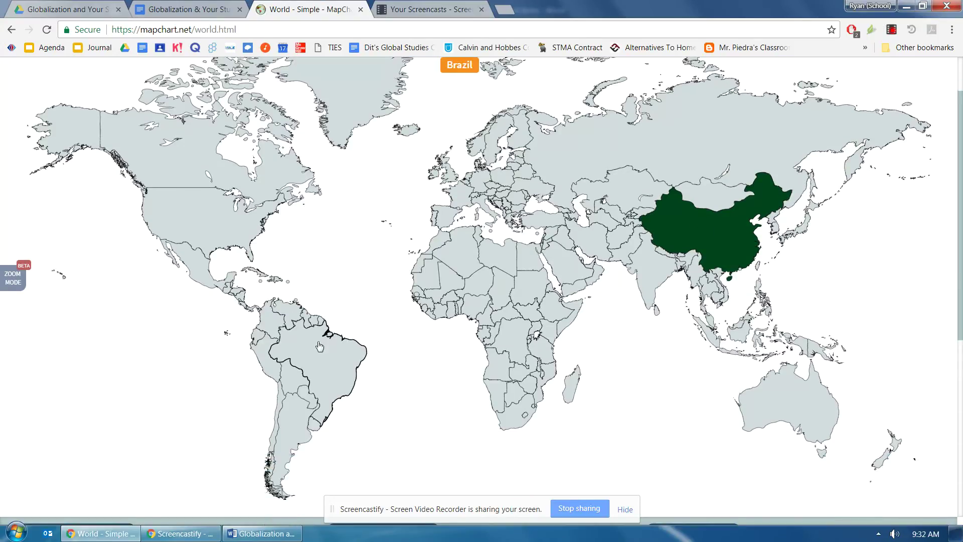
{"action": "scroll", "coordinate": [271, 458], "scroll_direction": "down", "scroll_amount": 2}
{"action": "left_click", "coordinate": [261, 533]}
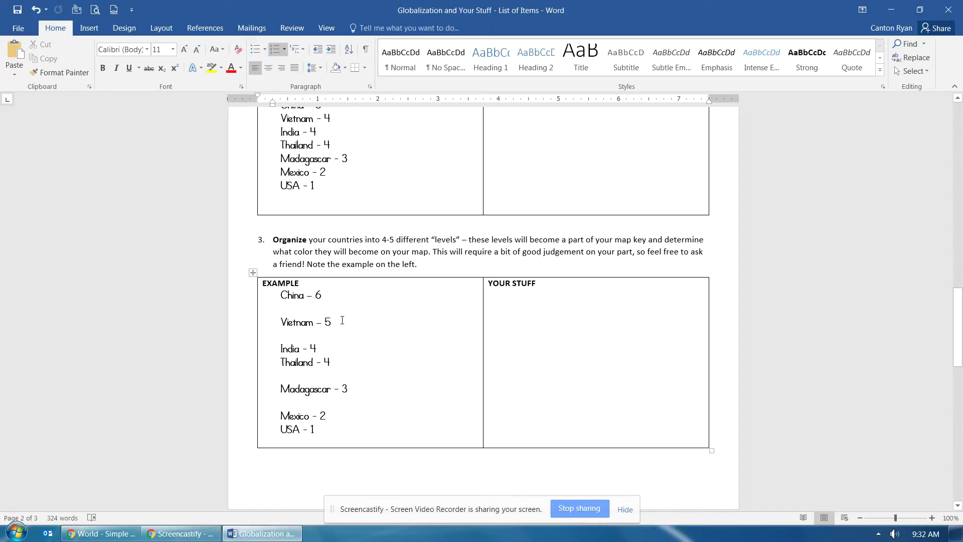
{"action": "left_click", "coordinate": [100, 533]}
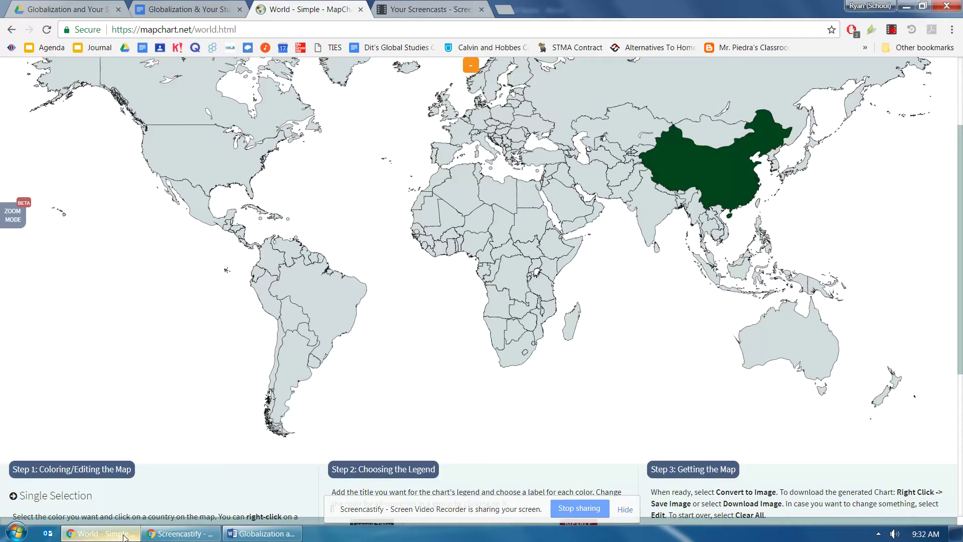
{"action": "scroll", "coordinate": [424, 120], "scroll_direction": "up", "scroll_amount": 3}
{"action": "scroll", "coordinate": [201, 151], "scroll_direction": "down", "scroll_amount": 5}
{"action": "scroll", "coordinate": [190, 234], "scroll_direction": "down", "scroll_amount": 2}
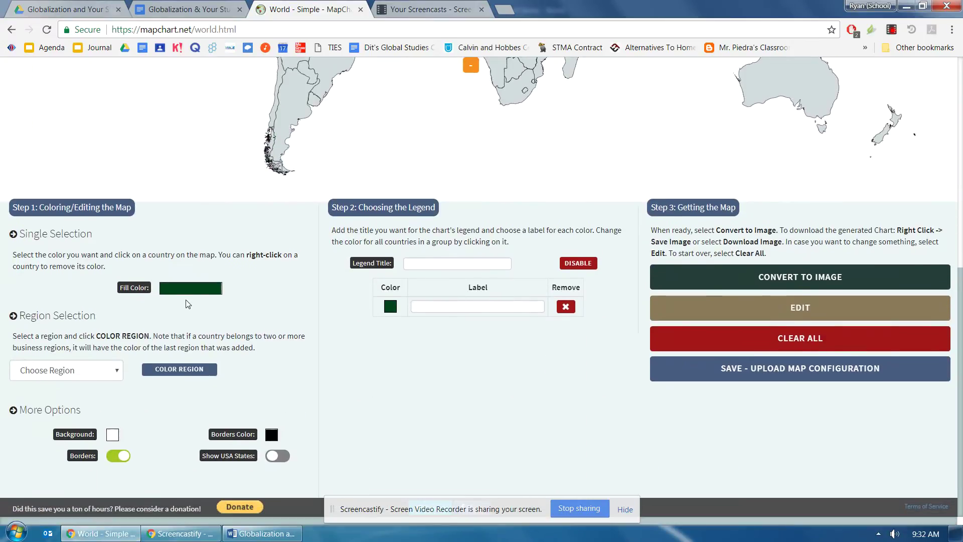
{"action": "left_click", "coordinate": [206, 293]}
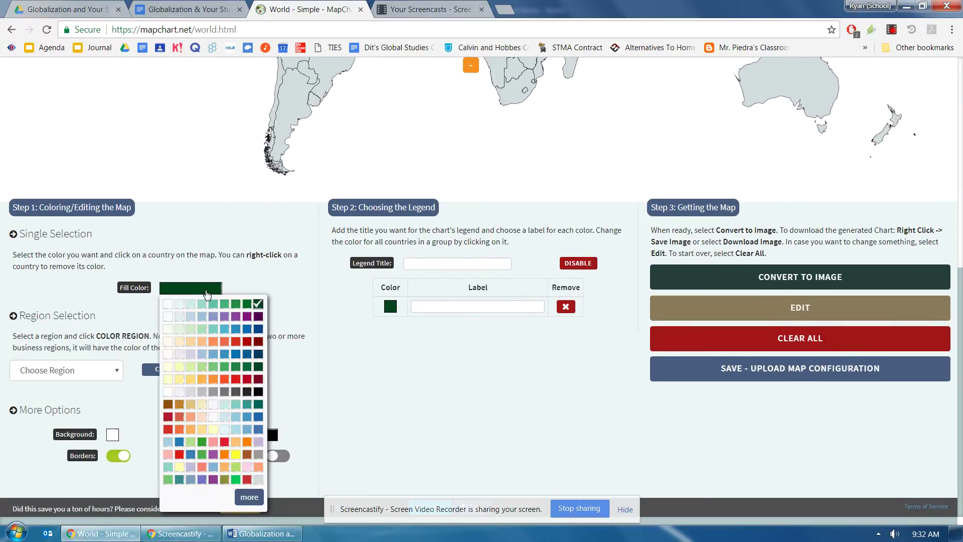
{"action": "left_click", "coordinate": [247, 305]}
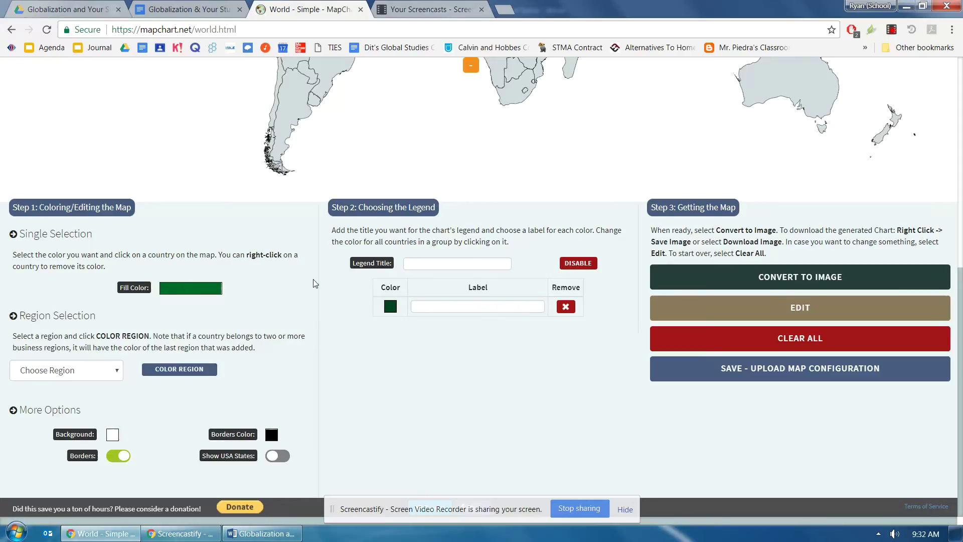
{"action": "scroll", "coordinate": [220, 294], "scroll_direction": "up", "scroll_amount": 6}
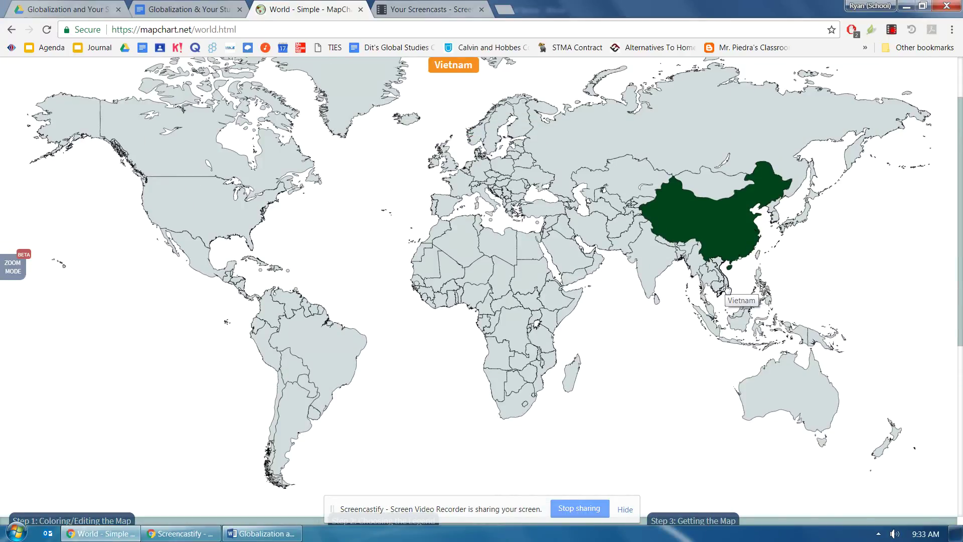
{"action": "left_click", "coordinate": [726, 288]}
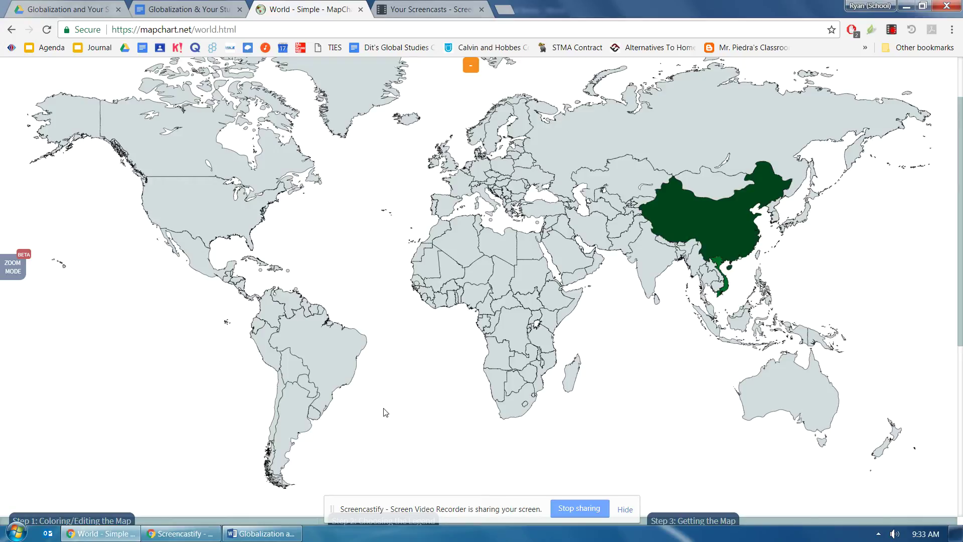
Check the third level in the Word example list and color India and Thailand with the next lighter green.
{"action": "scroll", "coordinate": [385, 412], "scroll_direction": "down", "scroll_amount": 3}
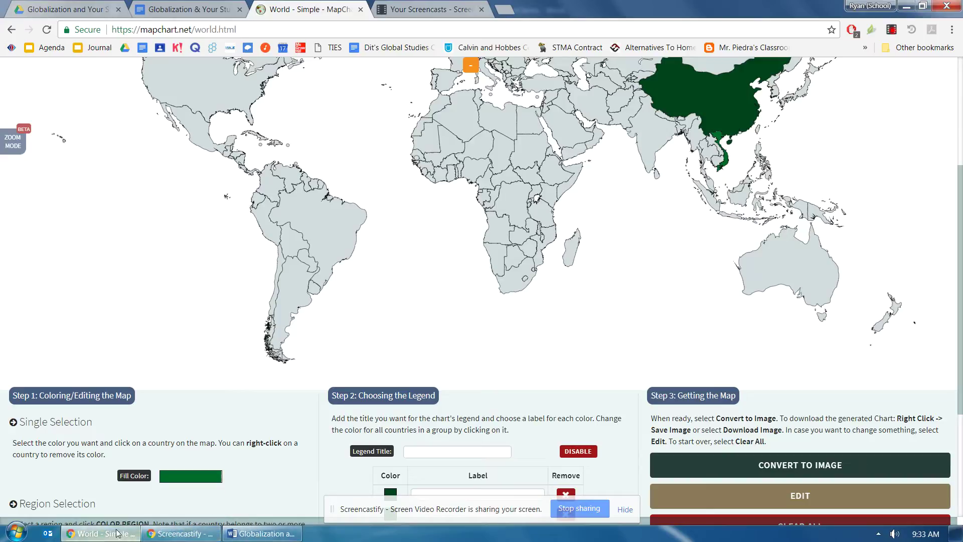
{"action": "left_click", "coordinate": [262, 533]}
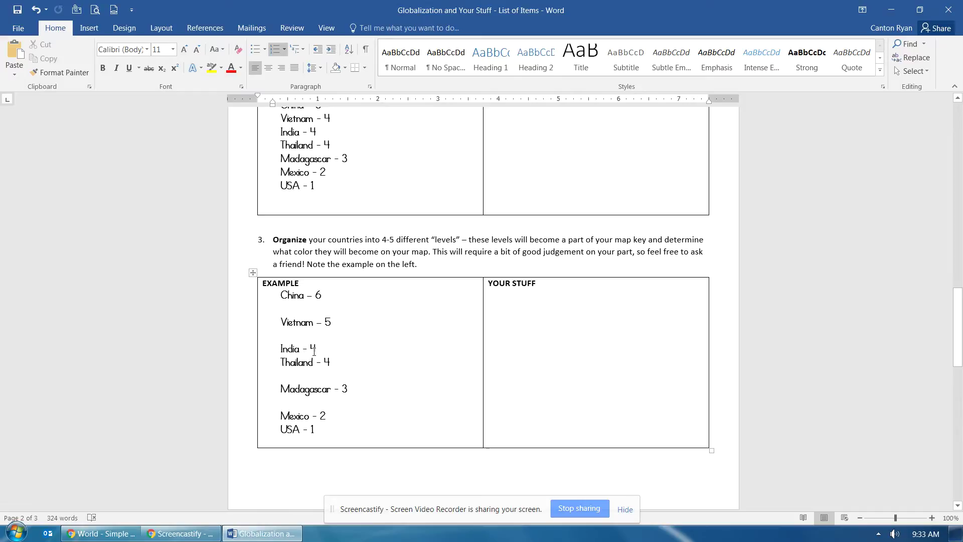
{"action": "left_click", "coordinate": [122, 533]}
{"action": "scroll", "coordinate": [211, 381], "scroll_direction": "down", "scroll_amount": 3}
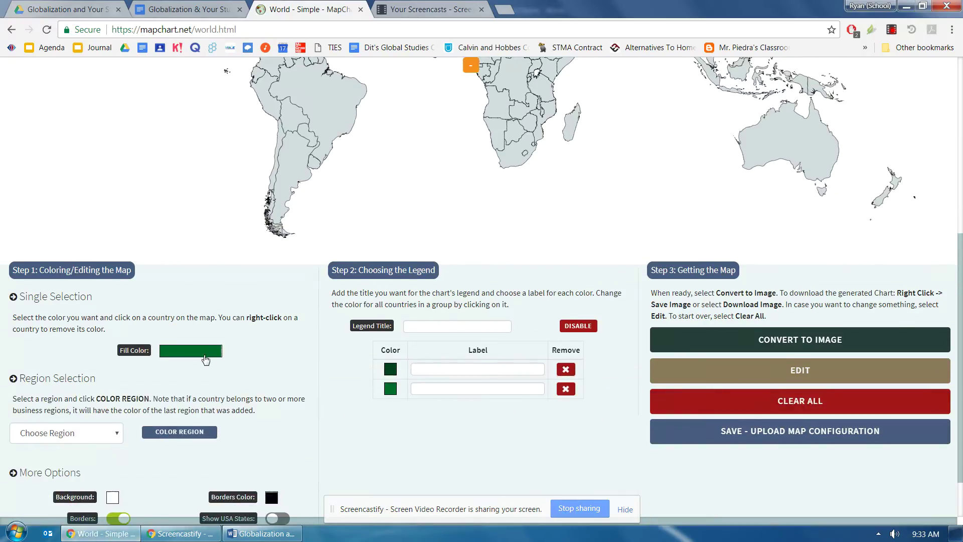
{"action": "left_click", "coordinate": [206, 353]}
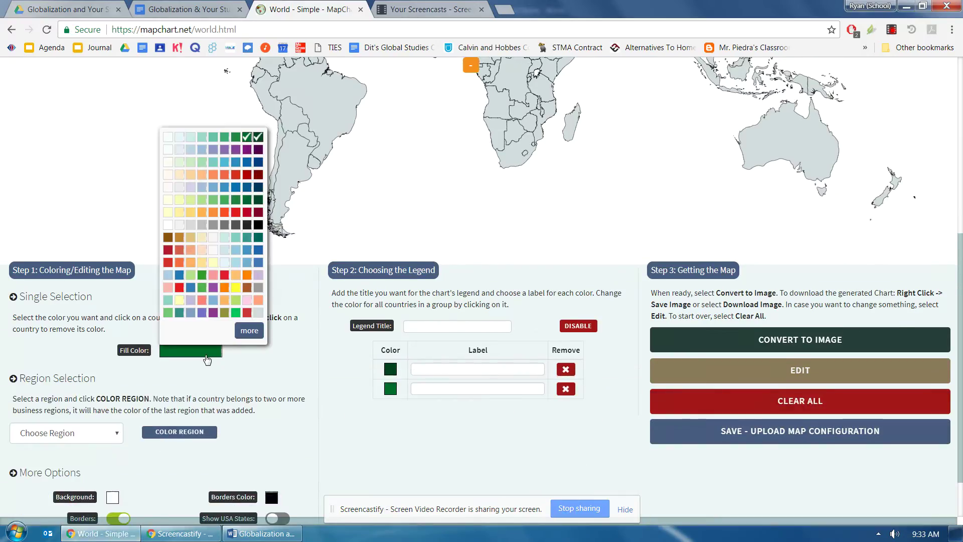
{"action": "left_click", "coordinate": [237, 143]}
{"action": "scroll", "coordinate": [452, 226], "scroll_direction": "up", "scroll_amount": 5}
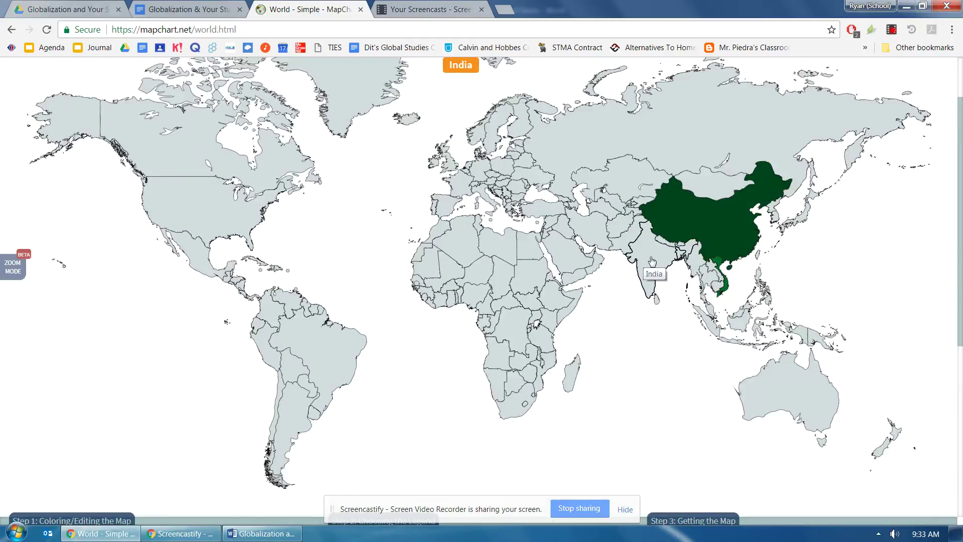
{"action": "left_click", "coordinate": [652, 259]}
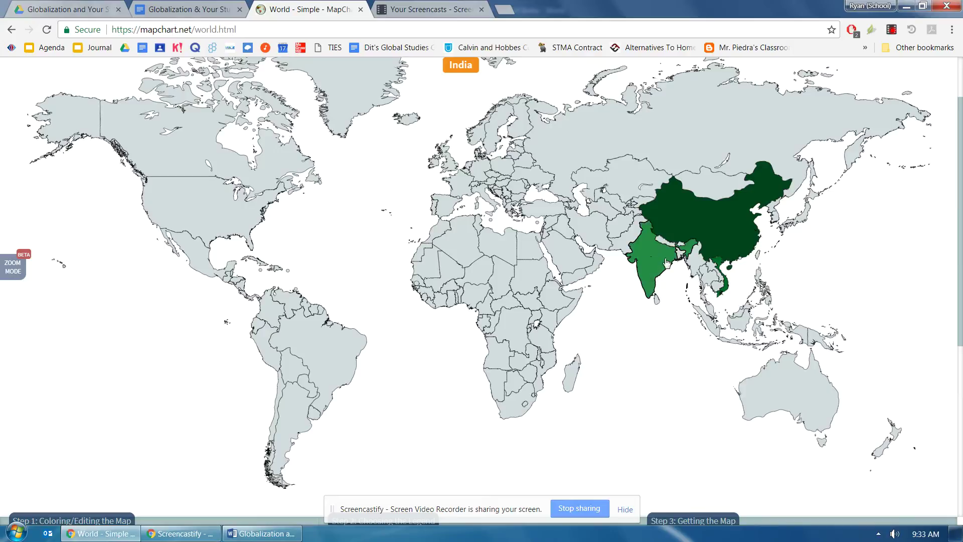
{"action": "left_click", "coordinate": [709, 279]}
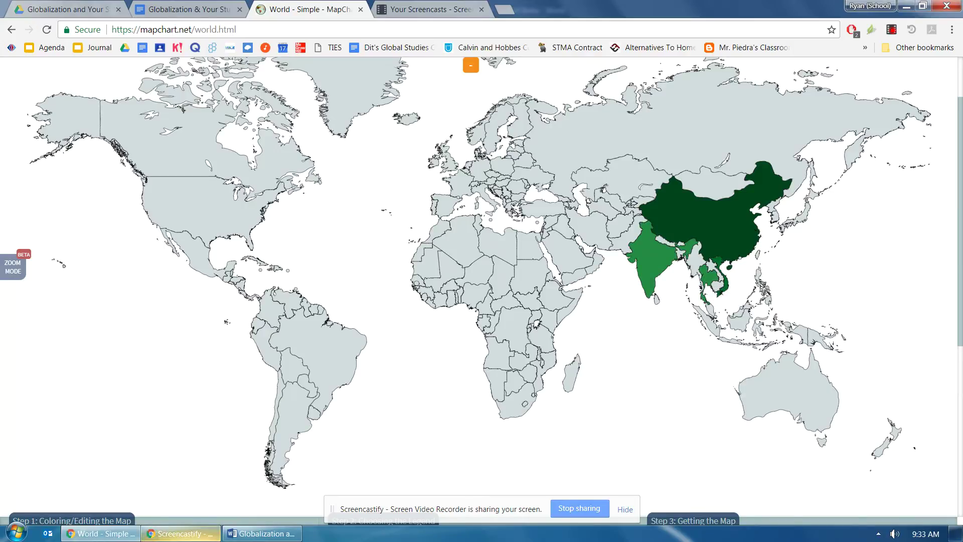
Check the level below India and Thailand in the Word example list and color Madagascar with the next lighter green of the first palette row.
{"action": "left_click", "coordinate": [256, 534]}
{"action": "left_click", "coordinate": [256, 534]}
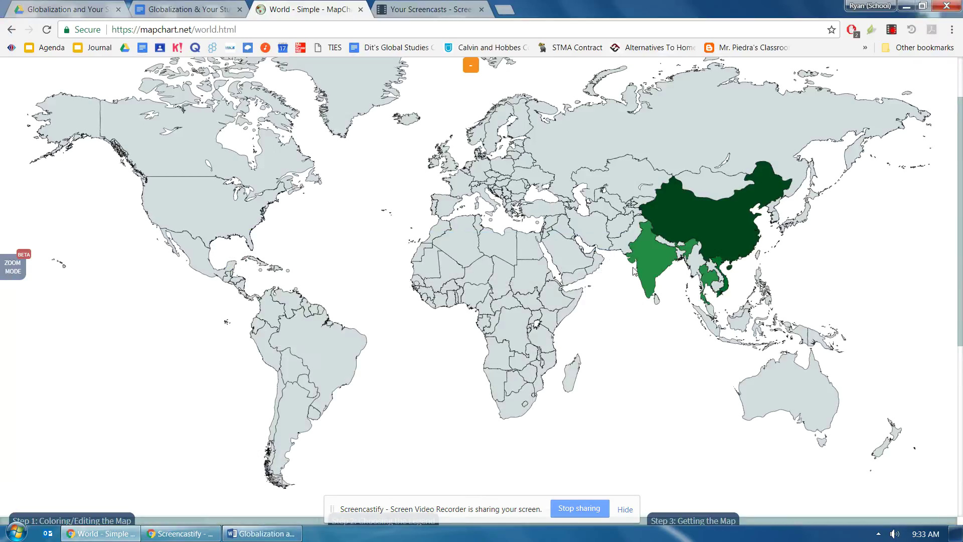
{"action": "left_click", "coordinate": [256, 533]}
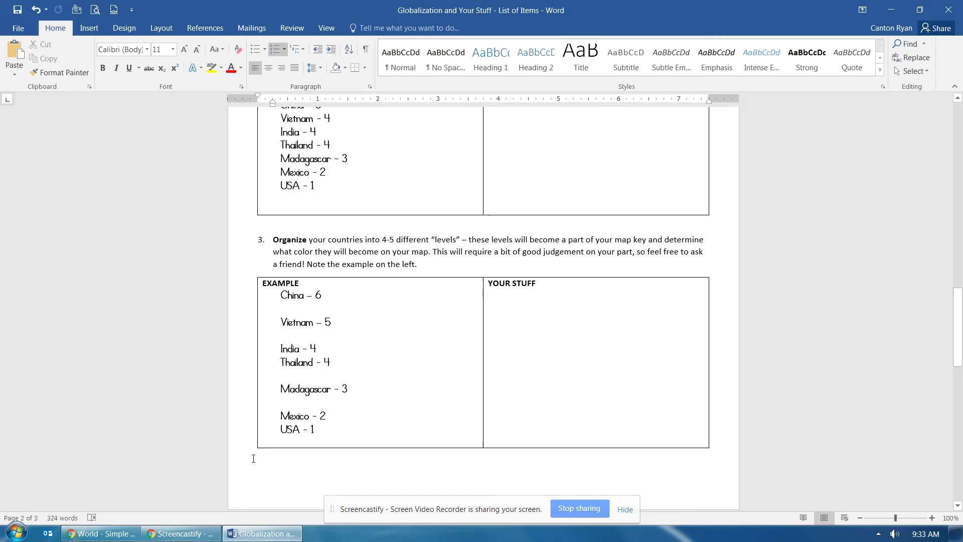
{"action": "left_click", "coordinate": [263, 533]}
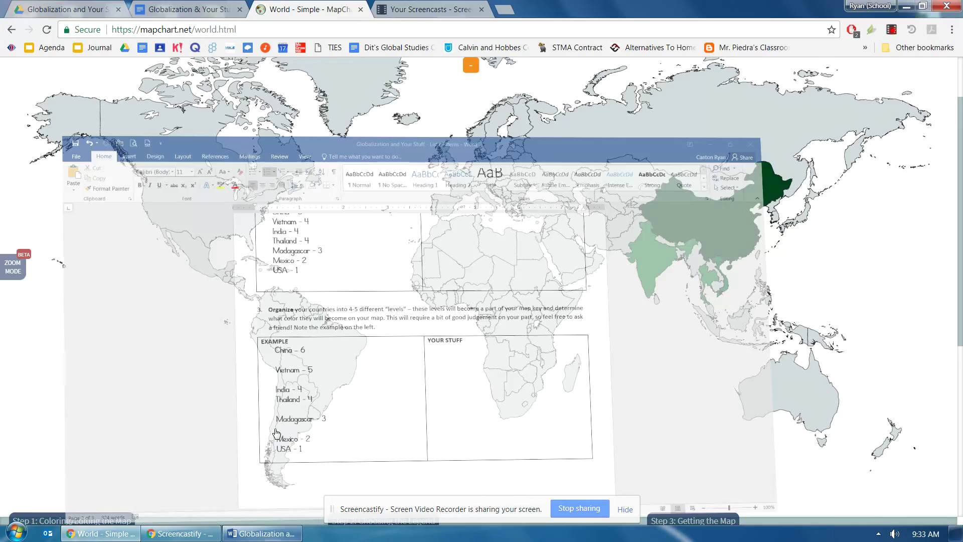
{"action": "scroll", "coordinate": [195, 331], "scroll_direction": "down", "scroll_amount": 5}
{"action": "left_click", "coordinate": [201, 294]}
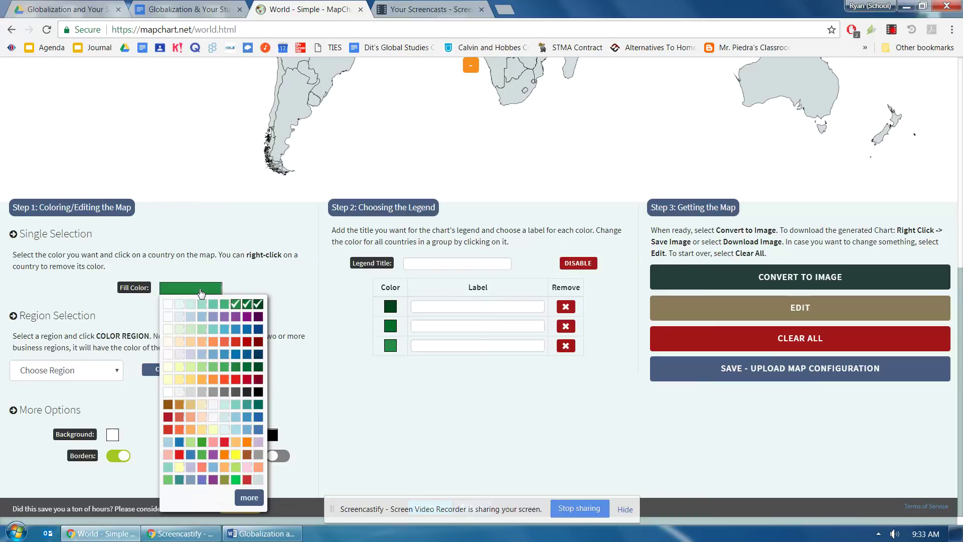
{"action": "left_click", "coordinate": [225, 305]}
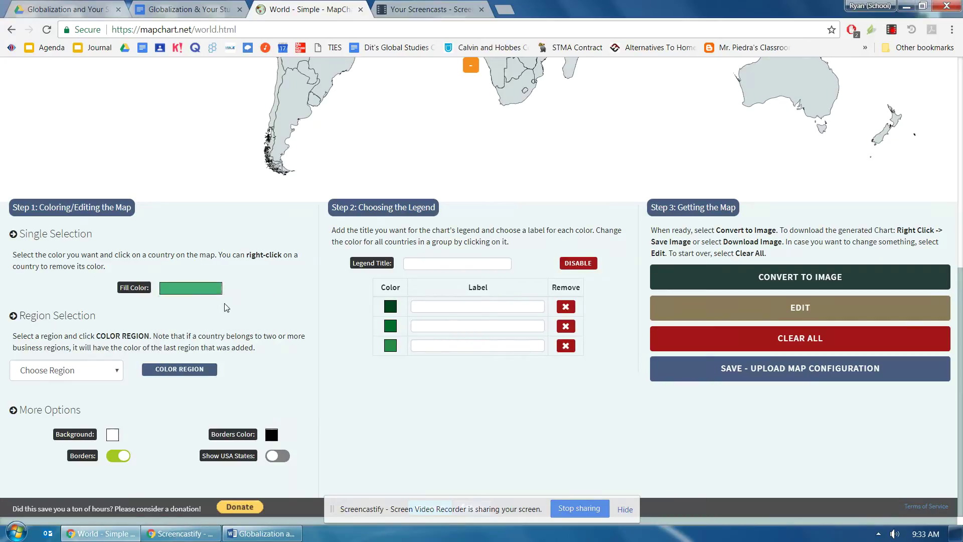
{"action": "scroll", "coordinate": [268, 326], "scroll_direction": "up", "scroll_amount": 7}
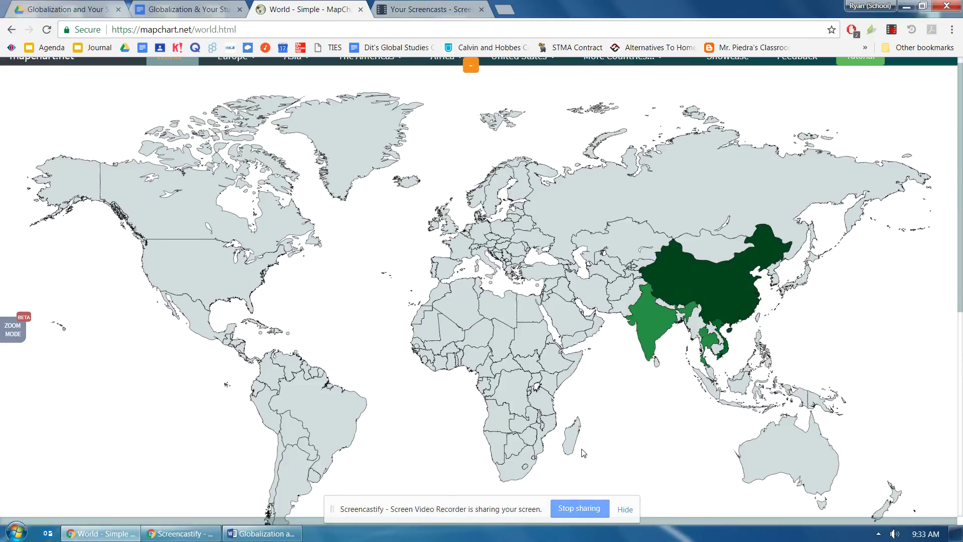
{"action": "left_click", "coordinate": [569, 438]}
Check the last group in the Word example list and color the United States and Mexico with the next lighter green after Madagascar's.
{"action": "scroll", "coordinate": [673, 366], "scroll_direction": "down", "scroll_amount": 5}
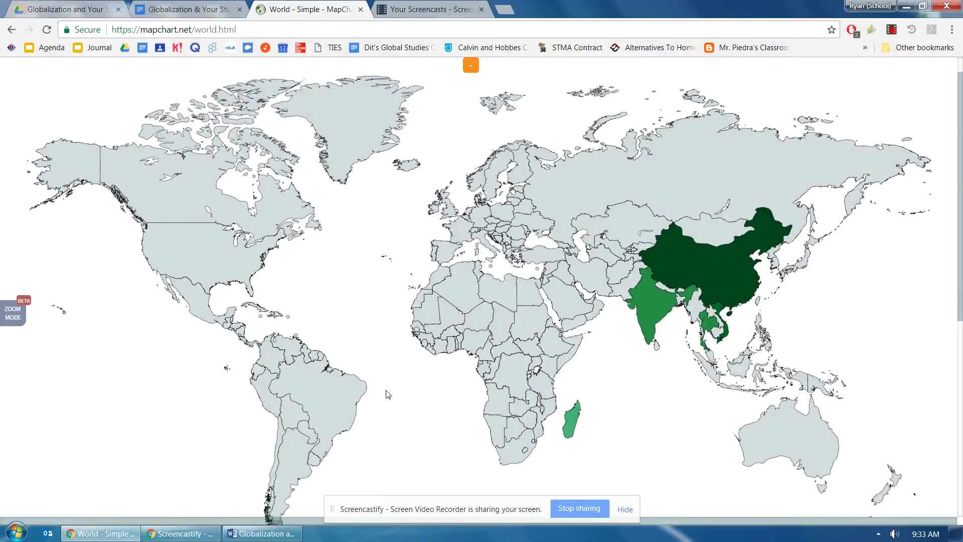
{"action": "left_click", "coordinate": [262, 533]}
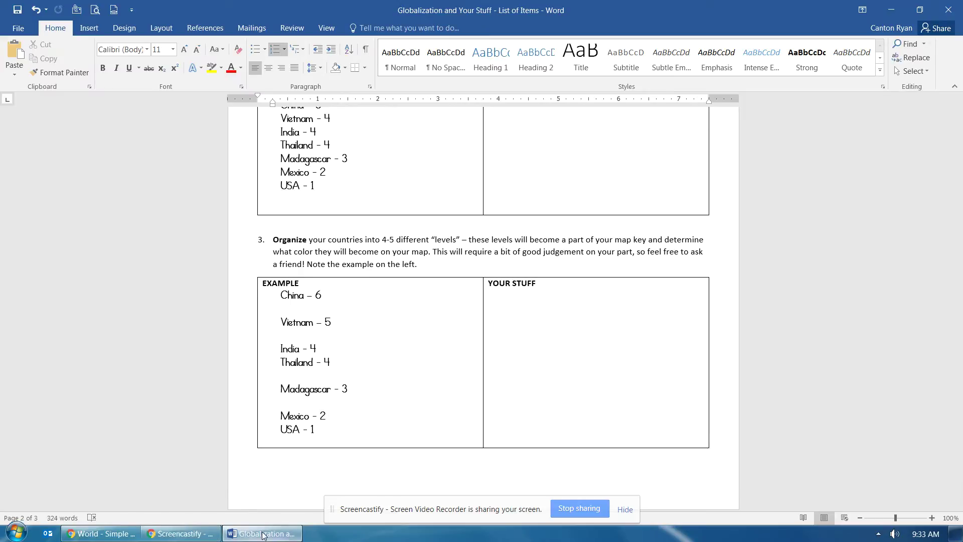
{"action": "scroll", "coordinate": [245, 489], "scroll_direction": "down", "scroll_amount": 1}
{"action": "left_click", "coordinate": [123, 535]}
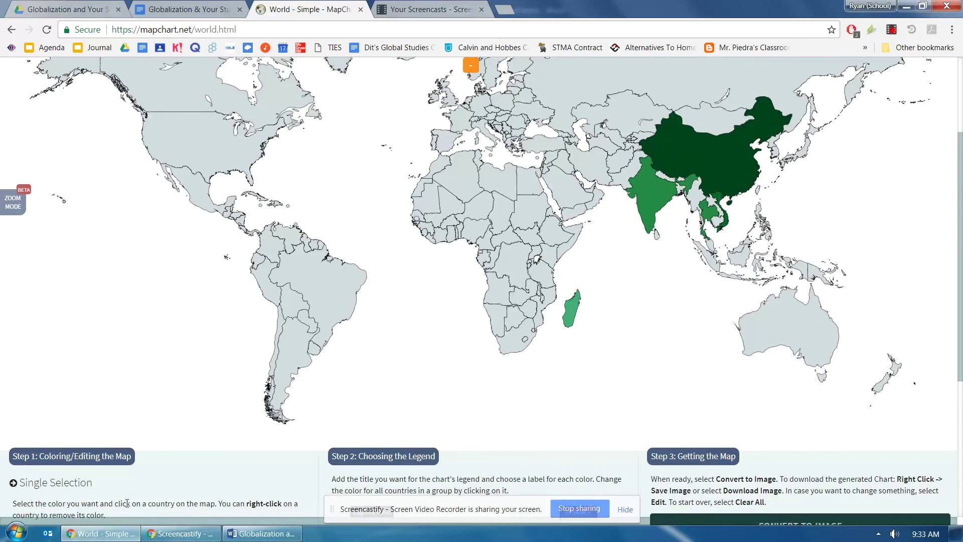
{"action": "scroll", "coordinate": [180, 281], "scroll_direction": "down", "scroll_amount": 5}
{"action": "left_click", "coordinate": [181, 287]}
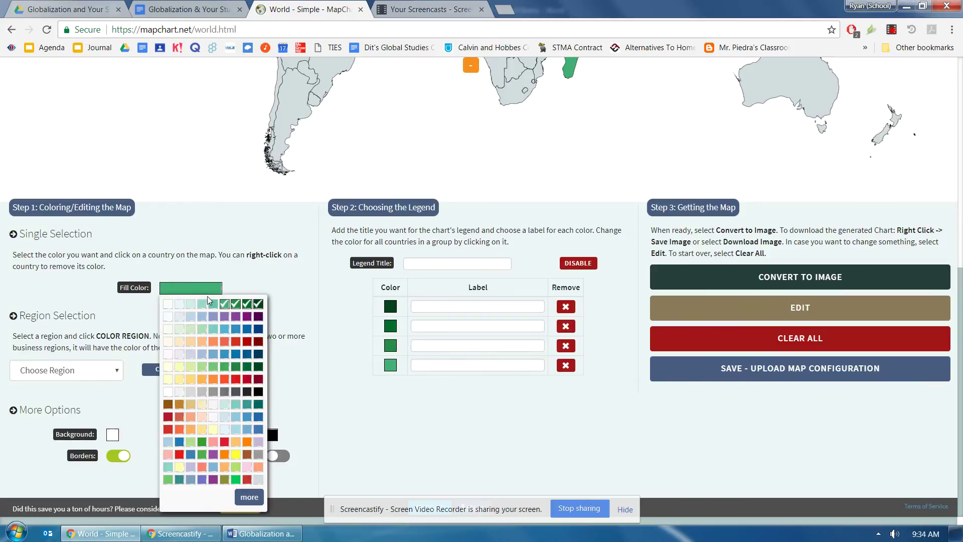
{"action": "left_click", "coordinate": [215, 310]}
{"action": "scroll", "coordinate": [215, 309], "scroll_direction": "up", "scroll_amount": 10}
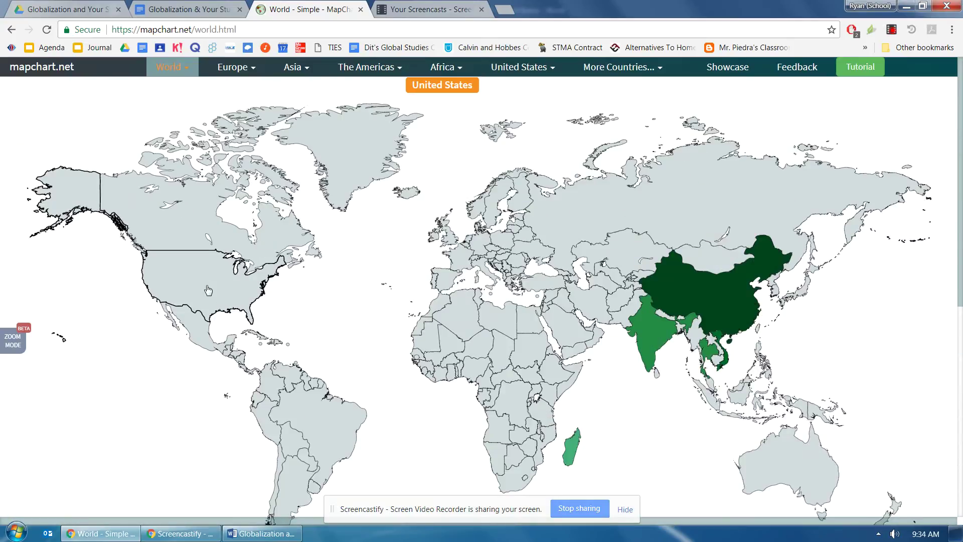
{"action": "left_click", "coordinate": [207, 291]}
{"action": "left_click", "coordinate": [203, 337]}
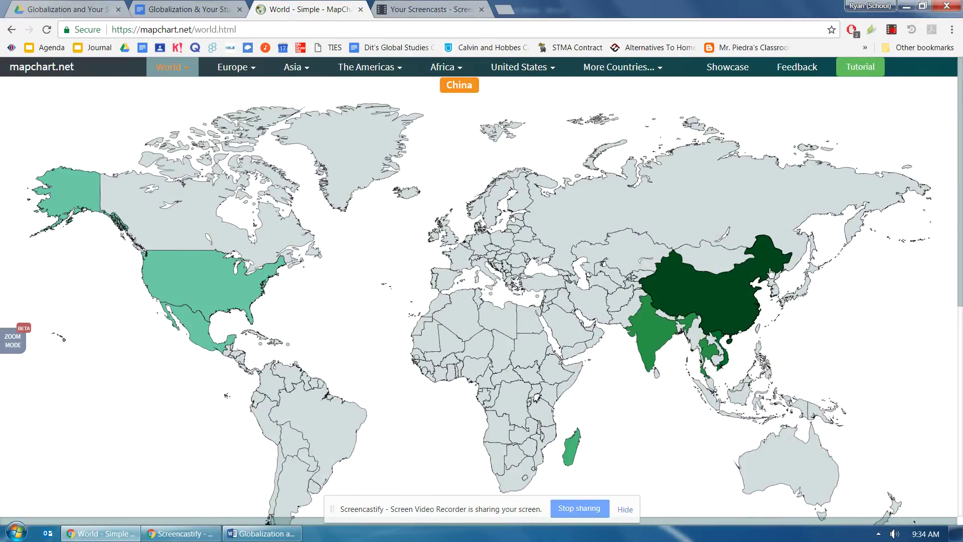
Title the map legend with the map owner's first name in possessive form followed by "Stuff".
{"action": "scroll", "coordinate": [361, 301], "scroll_direction": "down", "scroll_amount": 1}
{"action": "scroll", "coordinate": [361, 301], "scroll_direction": "down", "scroll_amount": 4}
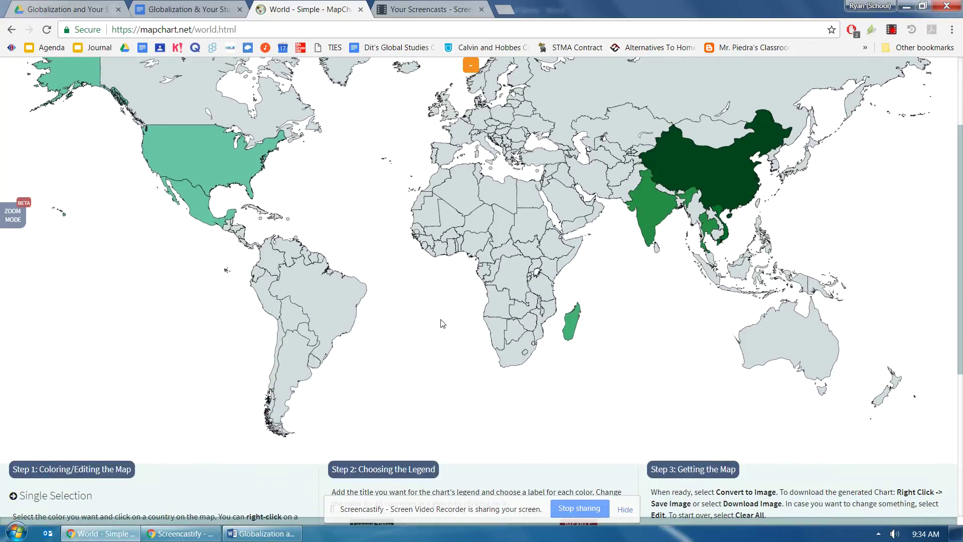
{"action": "scroll", "coordinate": [202, 339], "scroll_direction": "down", "scroll_amount": 1}
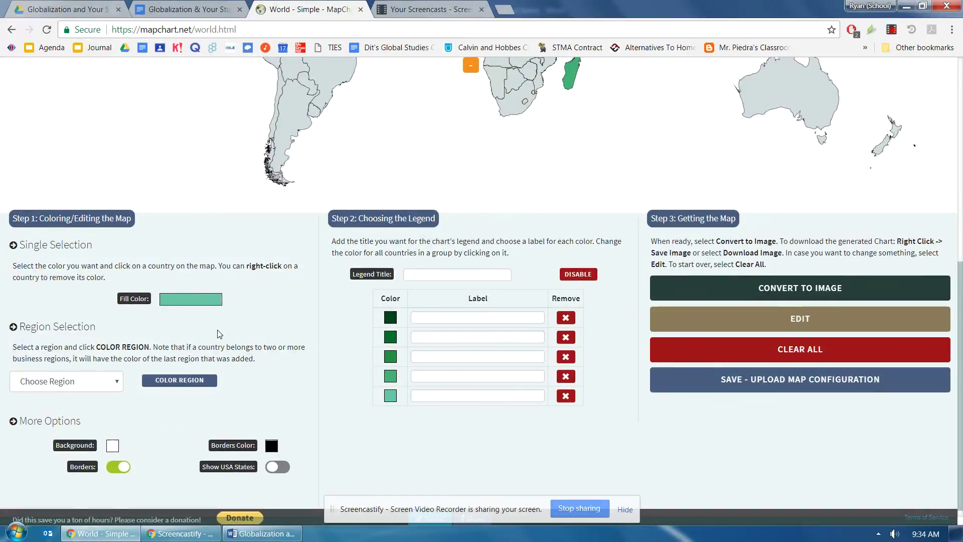
{"action": "scroll", "coordinate": [428, 272], "scroll_direction": "up", "scroll_amount": 1}
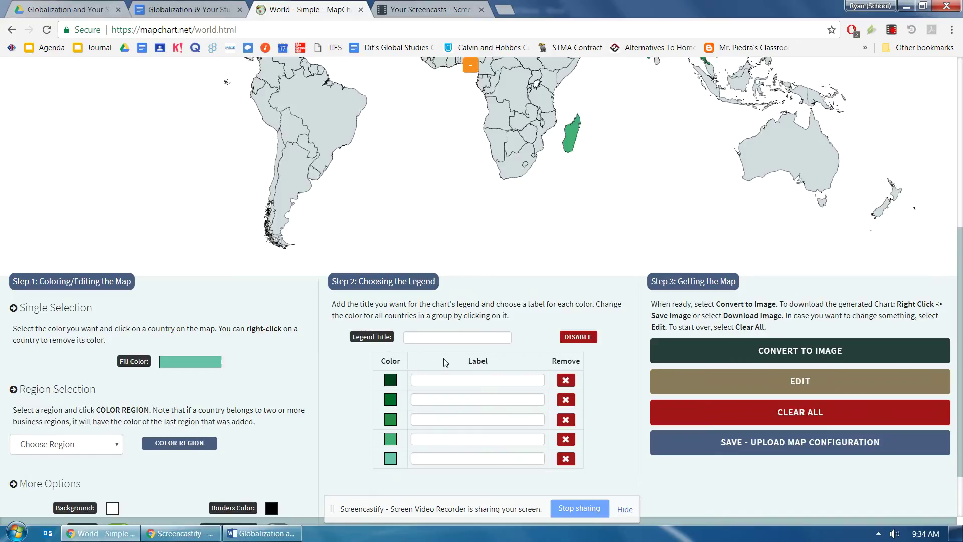
{"action": "scroll", "coordinate": [446, 359], "scroll_direction": "up", "scroll_amount": 1}
{"action": "scroll", "coordinate": [445, 356], "scroll_direction": "down", "scroll_amount": 1}
{"action": "left_click", "coordinate": [424, 337]}
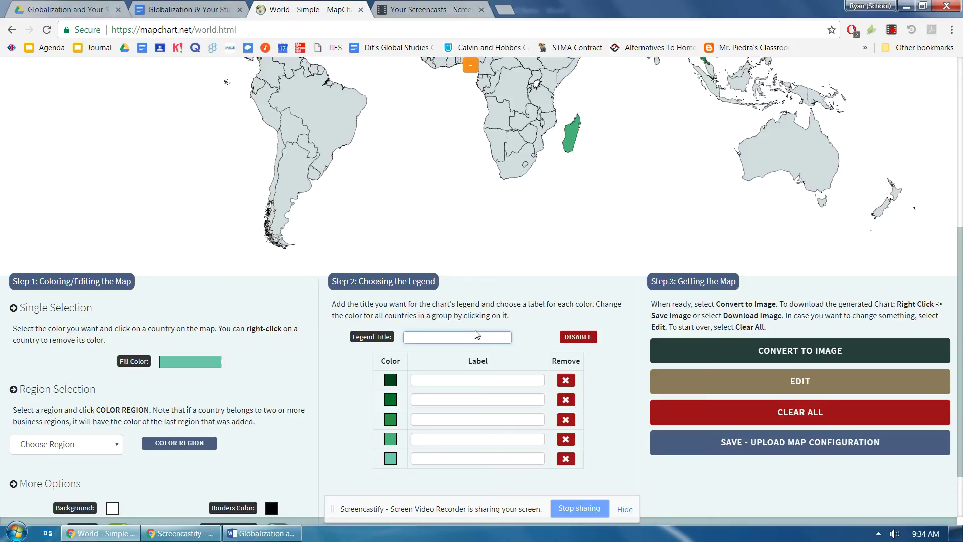
{"action": "type", "text": "on's Stuff"}
Check China's level in the Word example list and label the darkest green in the legend "6 Items".
{"action": "scroll", "coordinate": [434, 357], "scroll_direction": "down", "scroll_amount": 1}
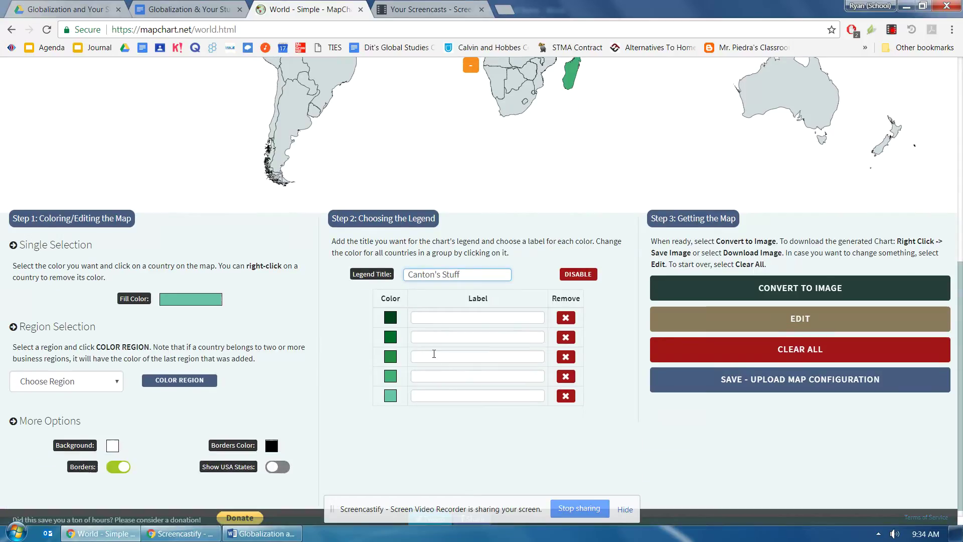
{"action": "left_click", "coordinate": [429, 320]}
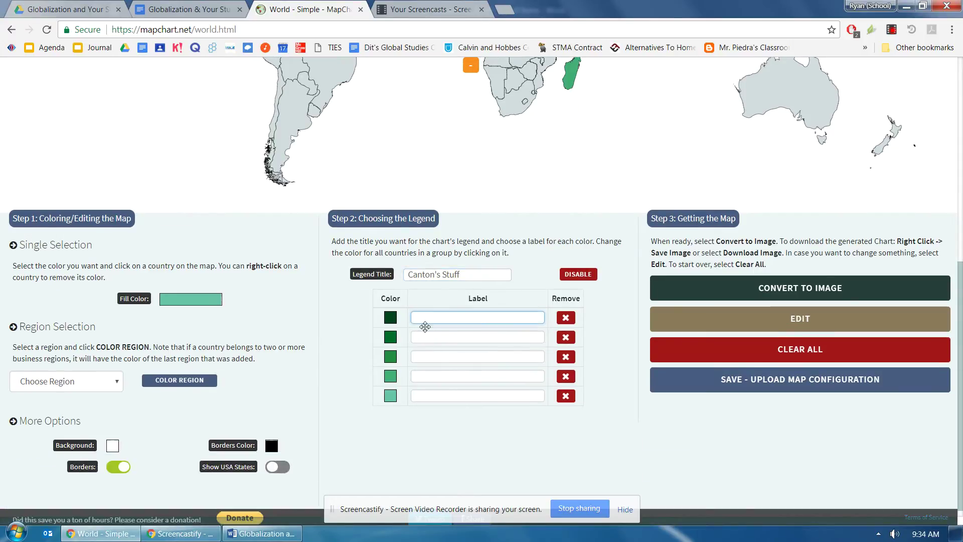
{"action": "scroll", "coordinate": [494, 301], "scroll_direction": "up", "scroll_amount": 3}
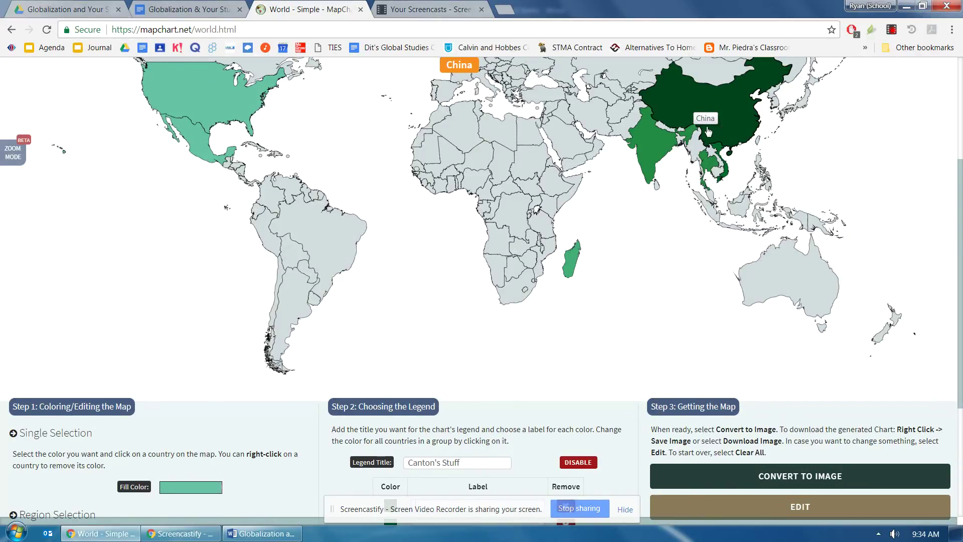
{"action": "scroll", "coordinate": [708, 131], "scroll_direction": "down", "scroll_amount": 2}
{"action": "scroll", "coordinate": [607, 282], "scroll_direction": "up", "scroll_amount": 4}
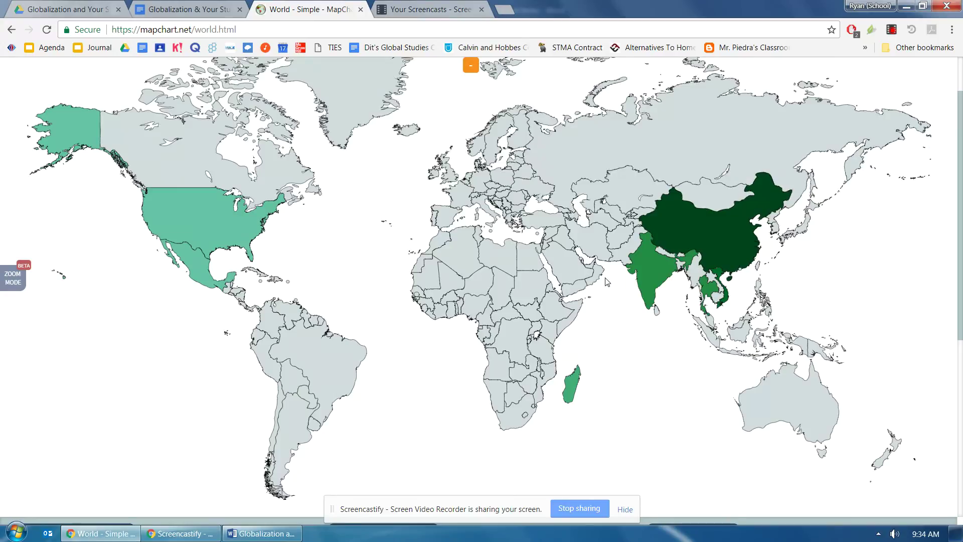
{"action": "scroll", "coordinate": [606, 282], "scroll_direction": "down", "scroll_amount": 5}
{"action": "left_click", "coordinate": [263, 534]}
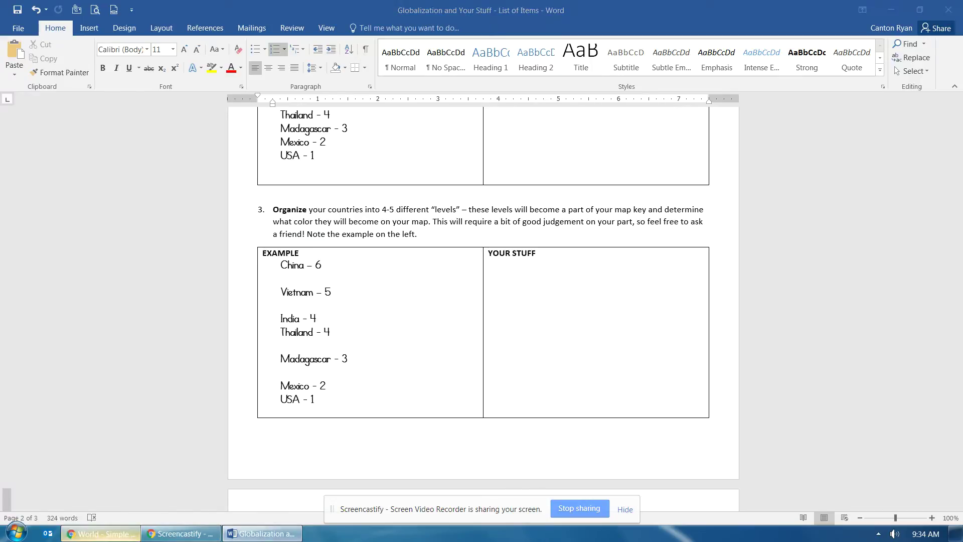
{"action": "left_click", "coordinate": [101, 533]}
{"action": "scroll", "coordinate": [464, 314], "scroll_direction": "down", "scroll_amount": 1}
{"action": "left_click", "coordinate": [464, 313]}
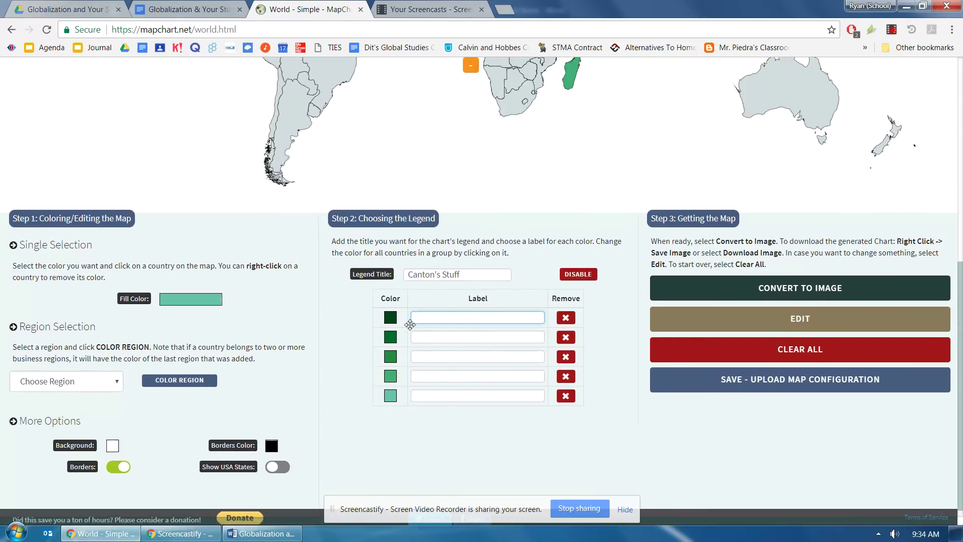
{"action": "type", "text": "6 Item"}
Label the next three greens in the legend, from darker to lighter, "5 Items", "4 Items" and "3 Items".
{"action": "scroll", "coordinate": [409, 324], "scroll_direction": "up", "scroll_amount": 4}
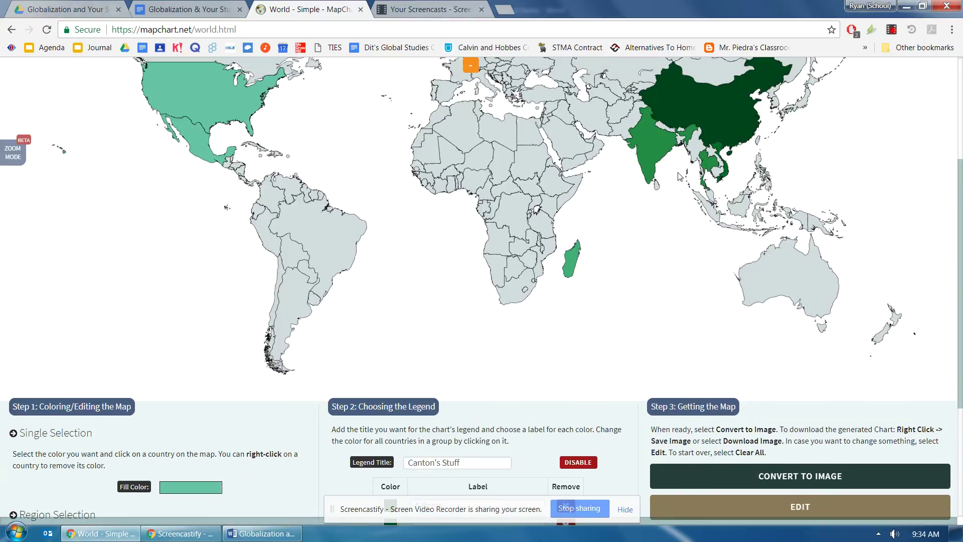
{"action": "scroll", "coordinate": [644, 227], "scroll_direction": "down", "scroll_amount": 2}
{"action": "scroll", "coordinate": [644, 227], "scroll_direction": "down", "scroll_amount": 1}
{"action": "left_click", "coordinate": [433, 399]}
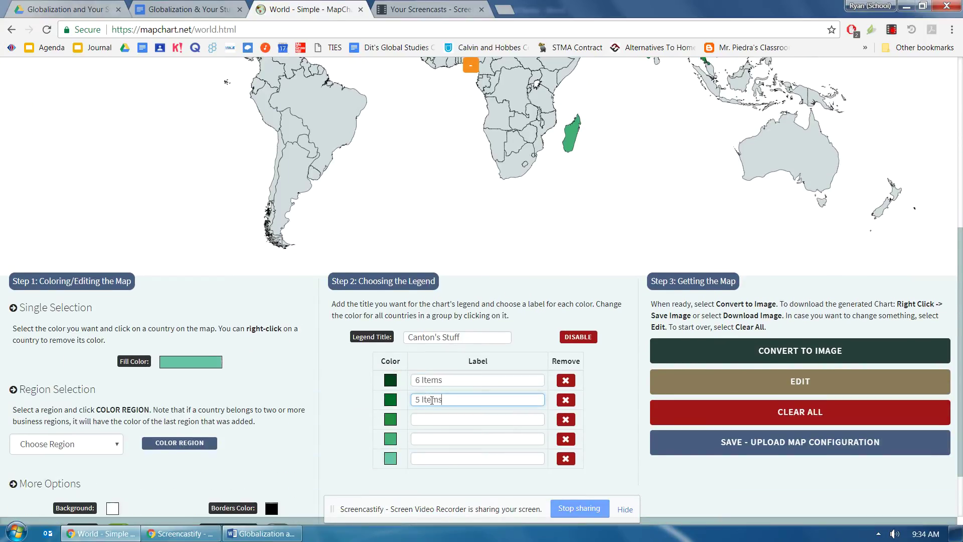
{"action": "left_click", "coordinate": [427, 419]}
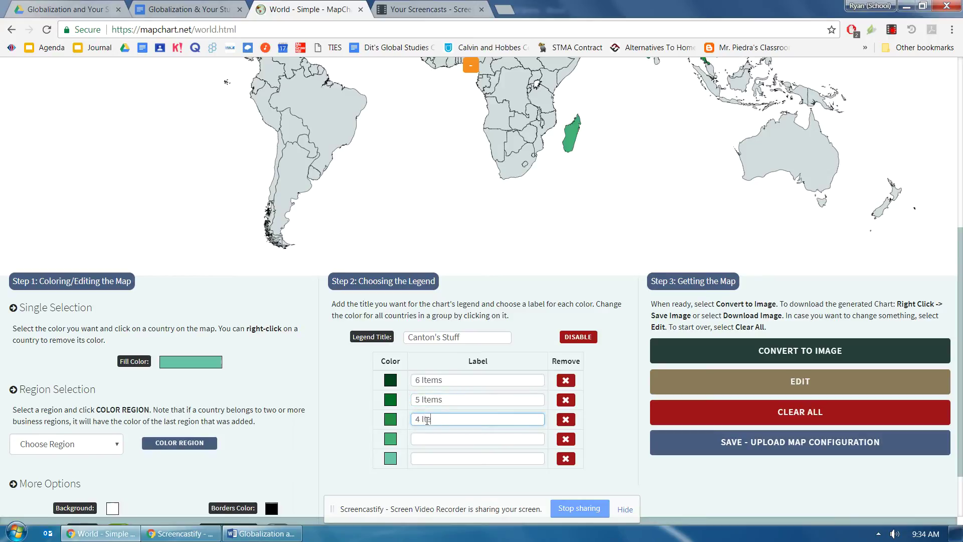
{"action": "left_click", "coordinate": [417, 441]}
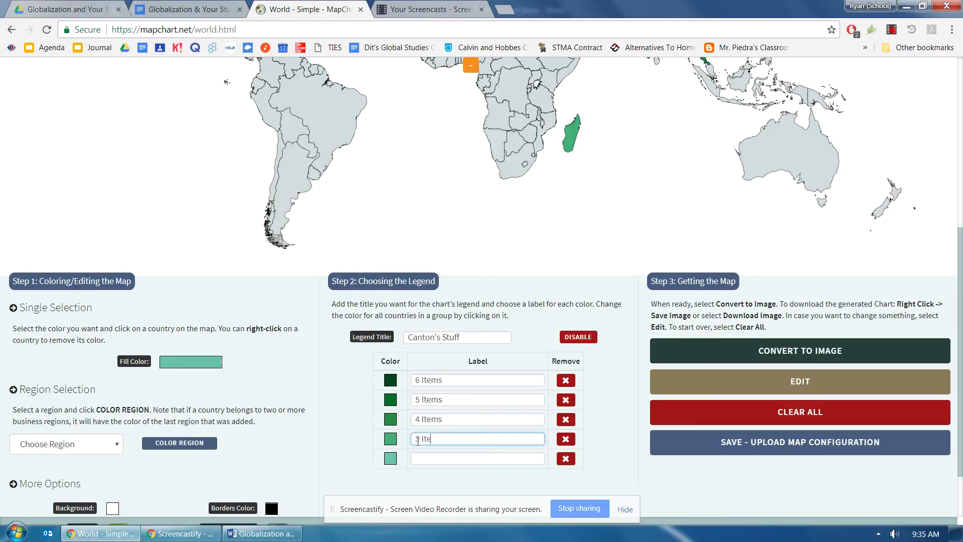
Check the lowest level group in the Word example list and label the lightest green in the legend "1-2 Items".
{"action": "left_click", "coordinate": [261, 533]}
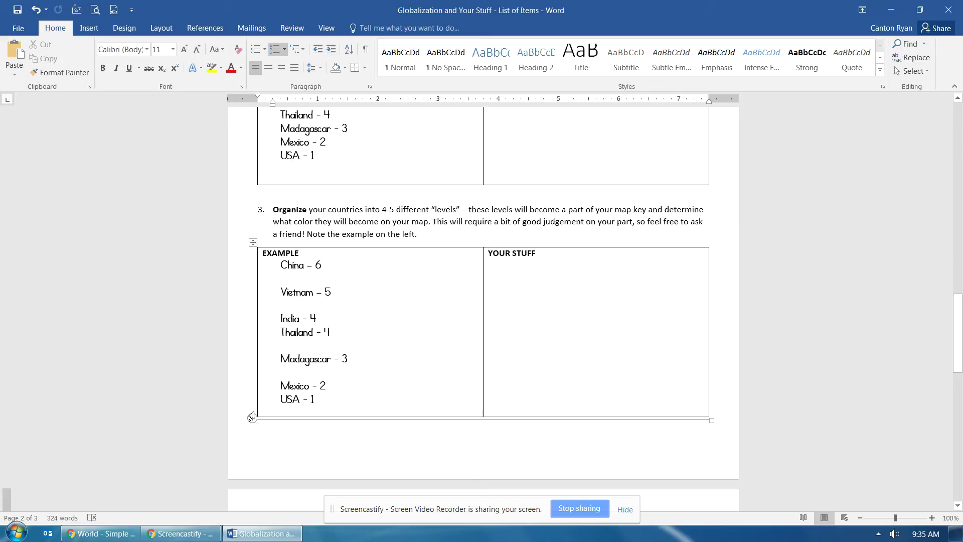
{"action": "left_click", "coordinate": [103, 533]}
{"action": "left_click", "coordinate": [435, 458]}
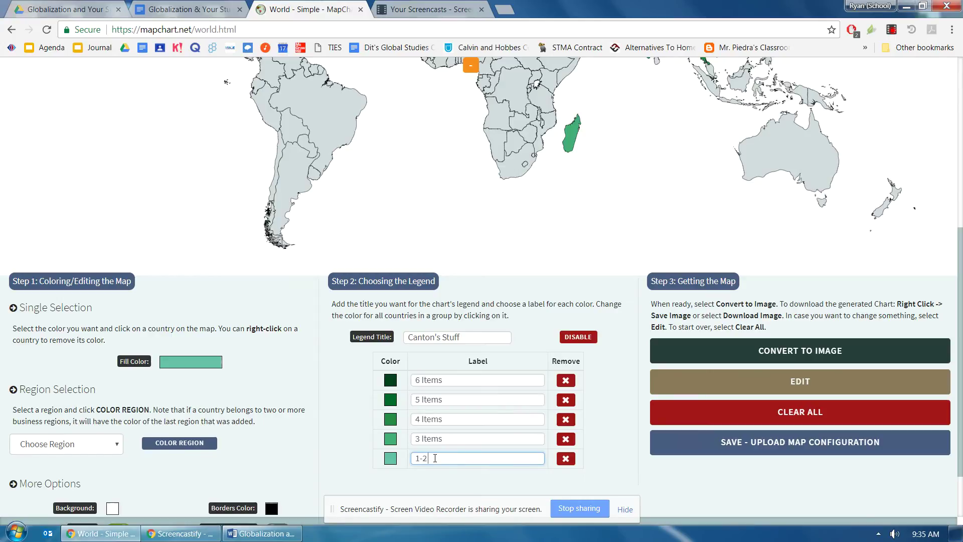
{"action": "scroll", "coordinate": [435, 458], "scroll_direction": "up", "scroll_amount": 5}
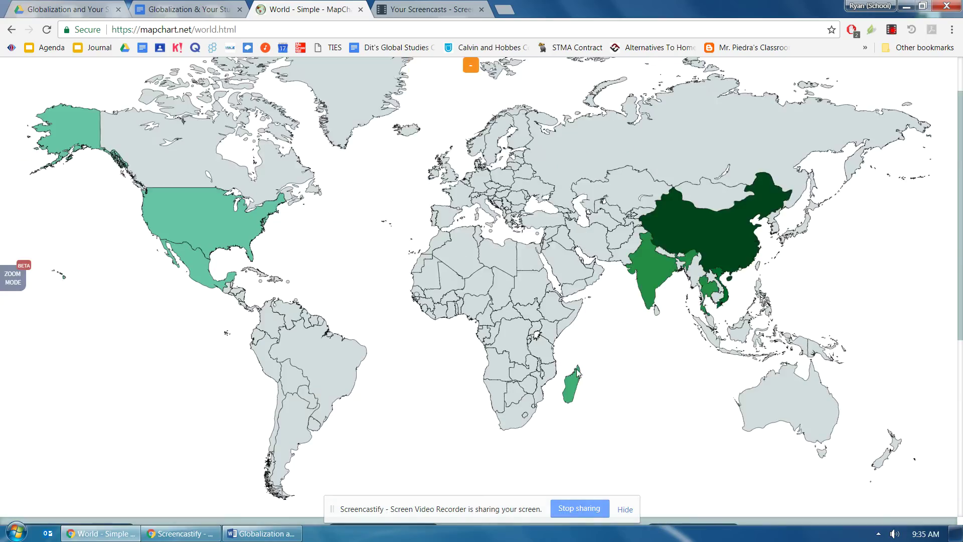
{"action": "scroll", "coordinate": [409, 363], "scroll_direction": "down", "scroll_amount": 4}
{"action": "scroll", "coordinate": [408, 363], "scroll_direction": "down", "scroll_amount": 3}
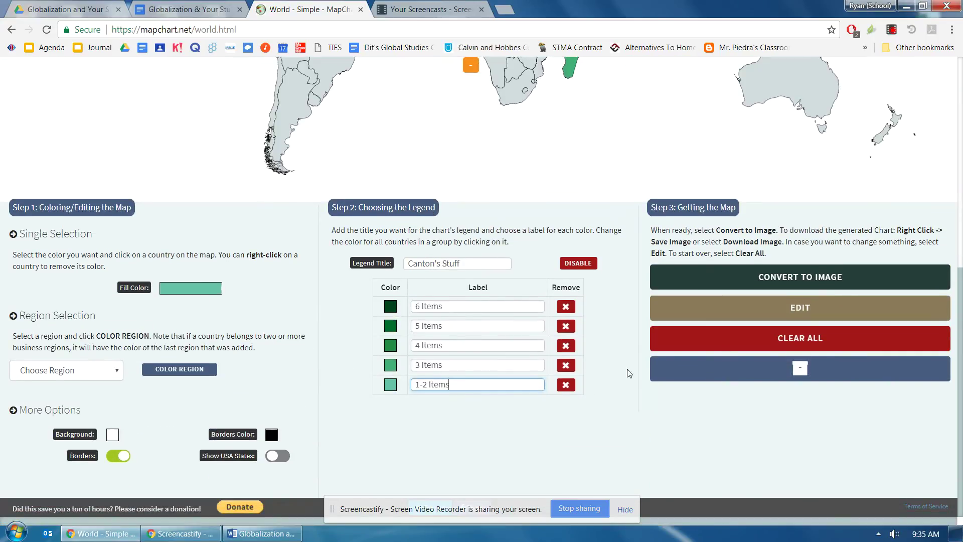
Convert the colored map with its legend to an image and review the generated picture.
{"action": "scroll", "coordinate": [455, 209], "scroll_direction": "up", "scroll_amount": 7}
{"action": "scroll", "coordinate": [402, 299], "scroll_direction": "down", "scroll_amount": 3}
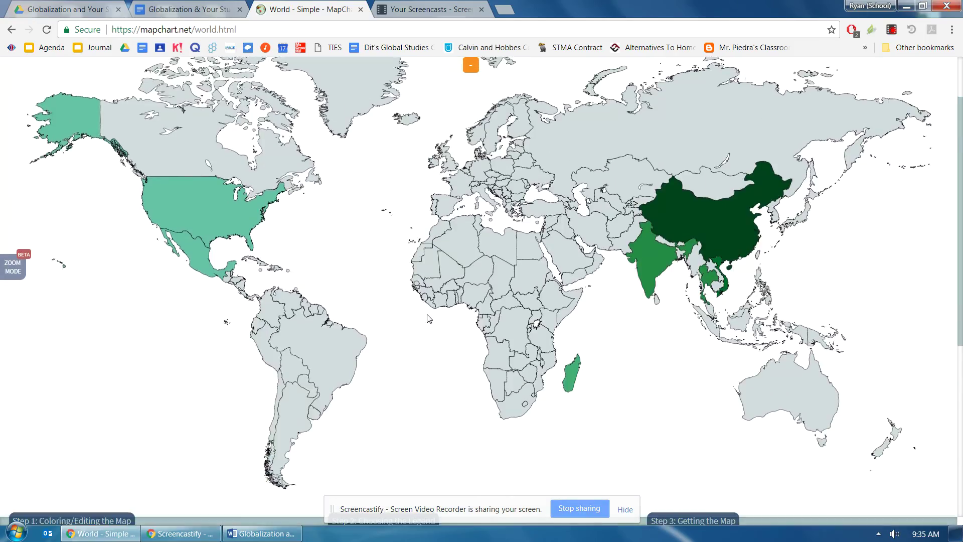
{"action": "scroll", "coordinate": [401, 298], "scroll_direction": "down", "scroll_amount": 1}
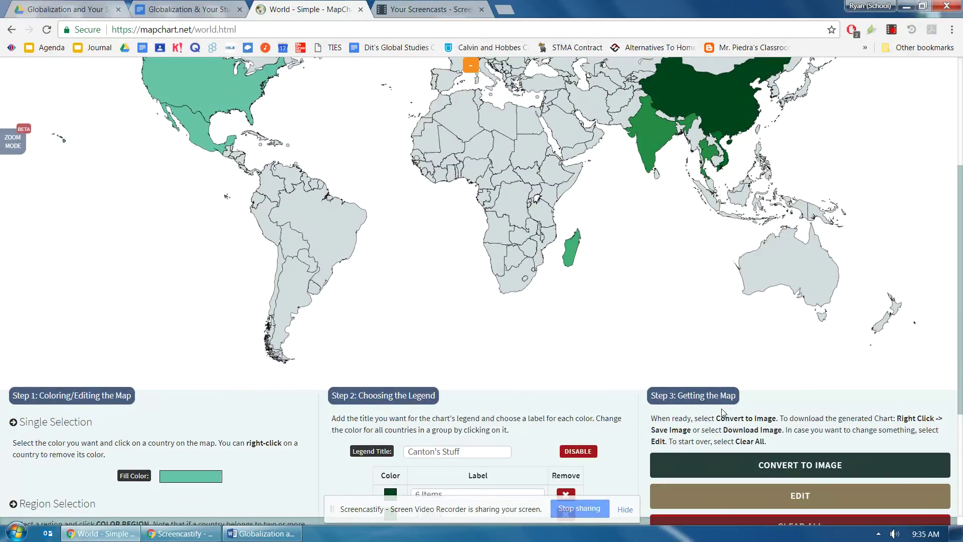
{"action": "scroll", "coordinate": [722, 411], "scroll_direction": "down", "scroll_amount": 2}
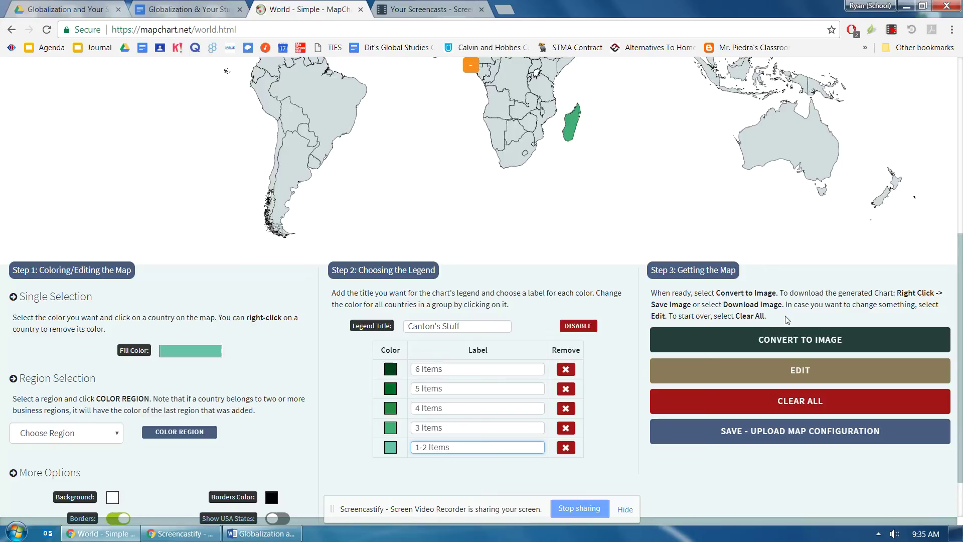
{"action": "left_click", "coordinate": [833, 340]}
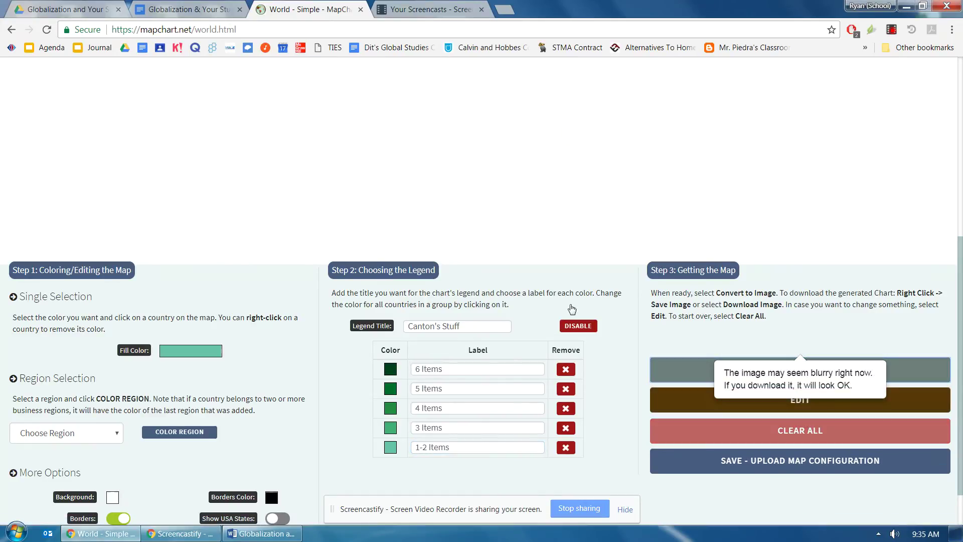
{"action": "scroll", "coordinate": [100, 300], "scroll_direction": "up", "scroll_amount": 5}
{"action": "scroll", "coordinate": [101, 300], "scroll_direction": "down", "scroll_amount": 2}
{"action": "scroll", "coordinate": [101, 300], "scroll_direction": "up", "scroll_amount": 3}
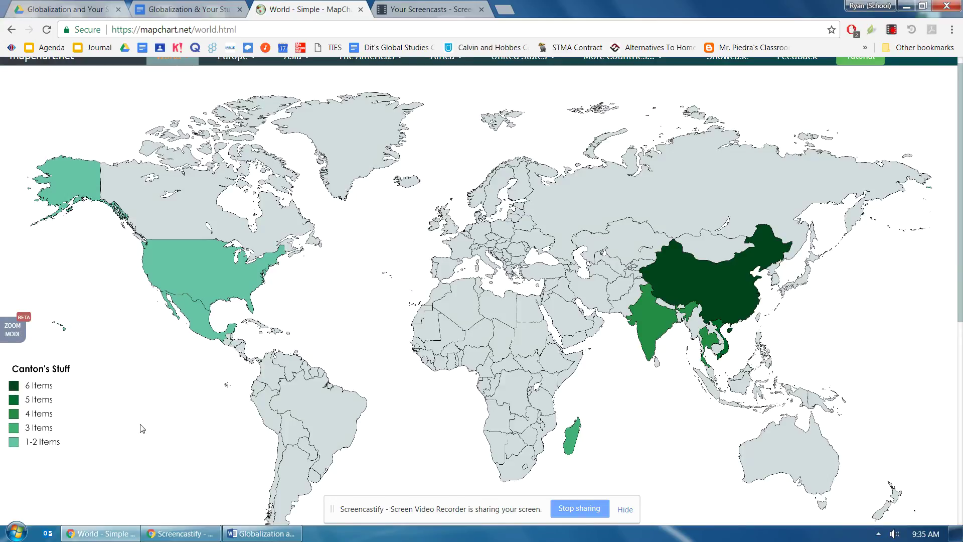
Save the generated map picture as a PNG image named after the legend title in the Unit 3 - Southeast Asia folder.
{"action": "scroll", "coordinate": [142, 428], "scroll_direction": "down", "scroll_amount": 1}
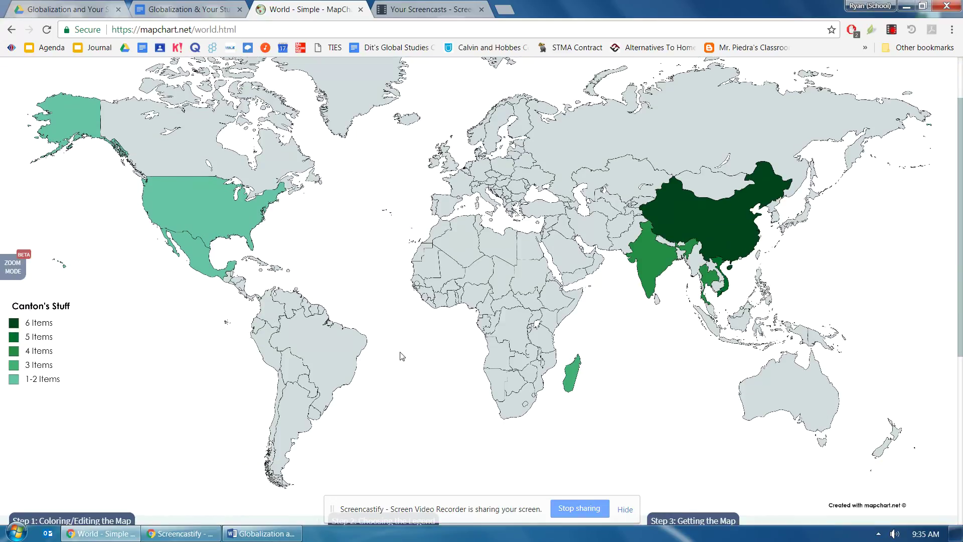
{"action": "right_click", "coordinate": [350, 203]}
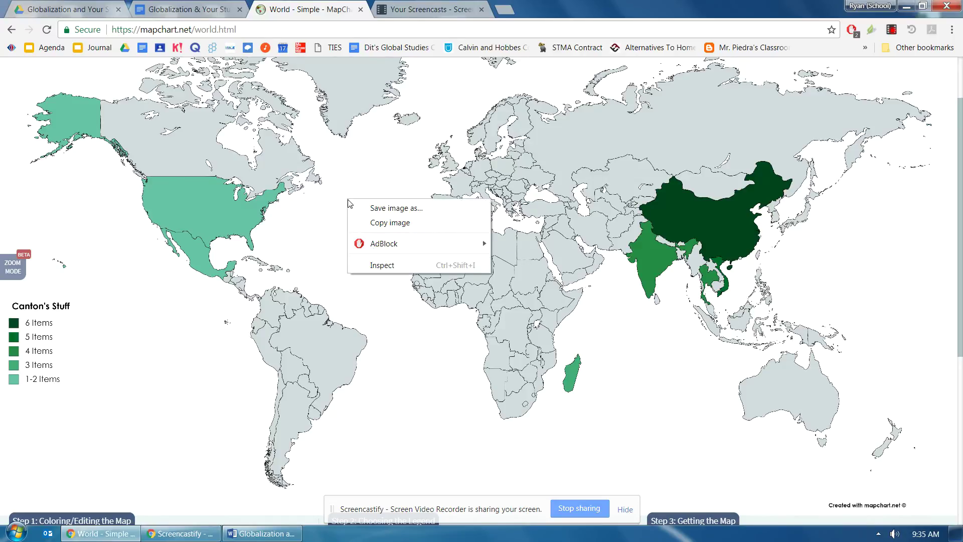
{"action": "left_click", "coordinate": [458, 217]}
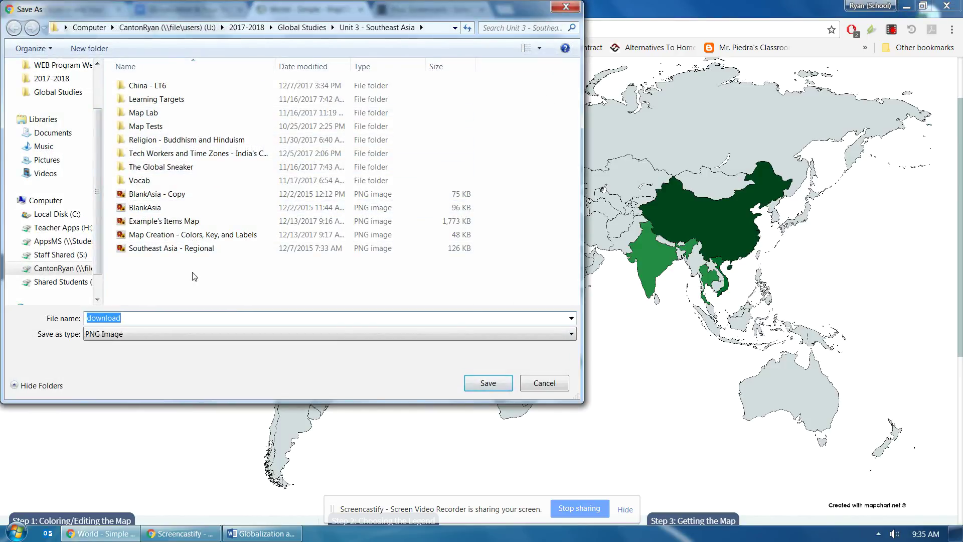
{"action": "type", "text": "Canton's Stuff"}
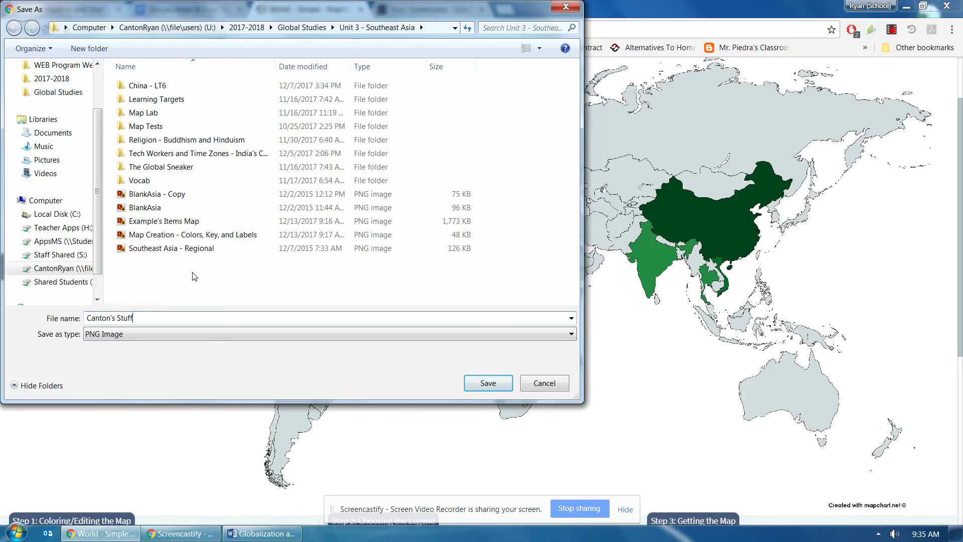
{"action": "left_click", "coordinate": [489, 384]}
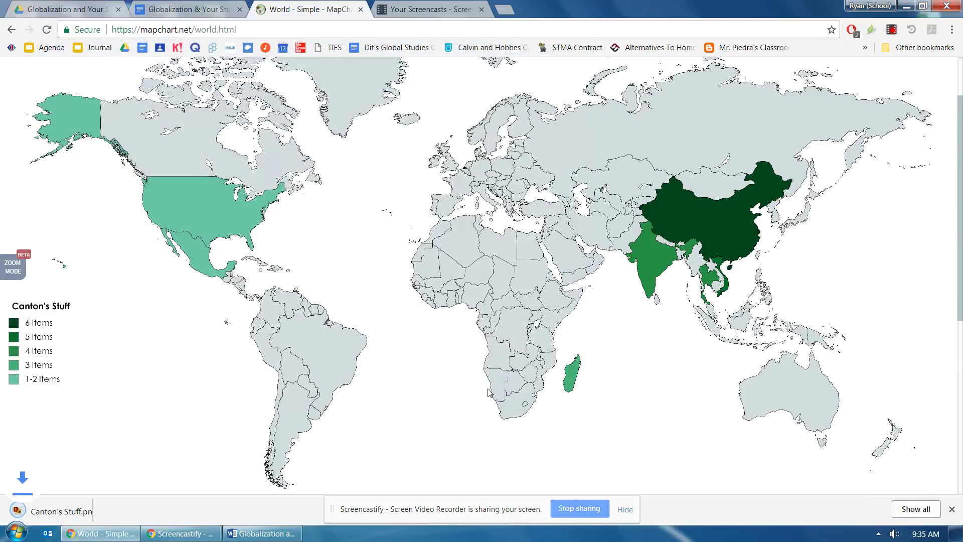
Open the downloaded map image in Windows Photo Viewer and start printing it with the MW G116 printer selected.
{"action": "left_click", "coordinate": [46, 512]}
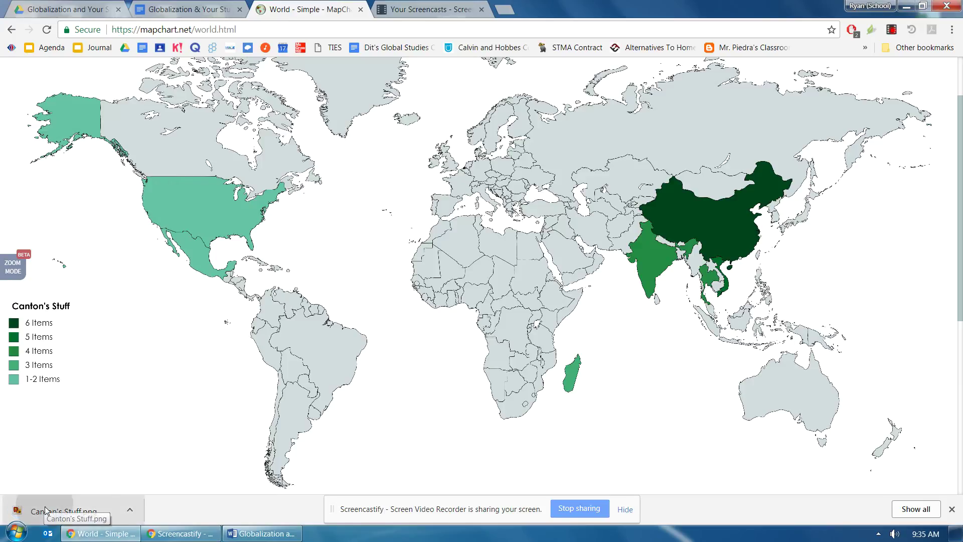
{"action": "left_click", "coordinate": [921, 7]}
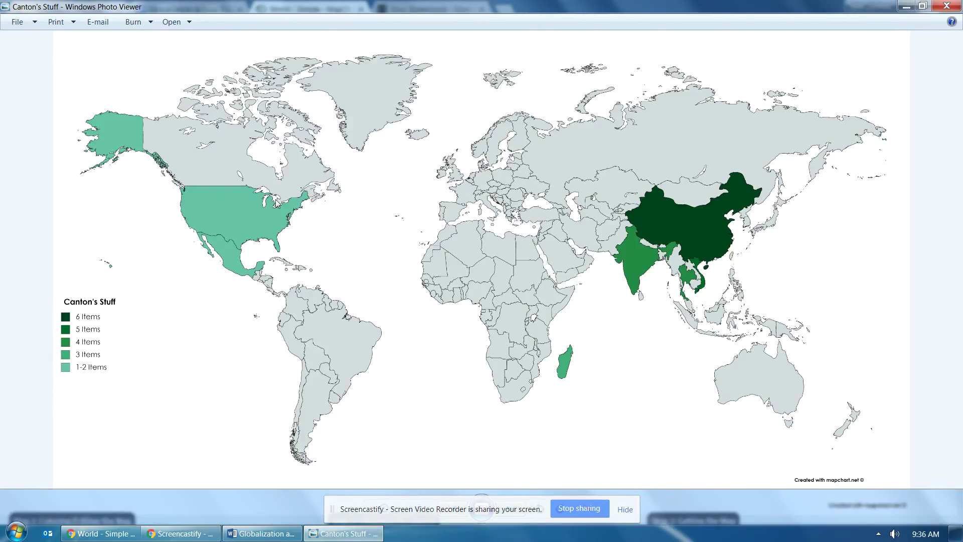
{"action": "left_click", "coordinate": [62, 23]}
{"action": "left_click", "coordinate": [55, 35]}
{"action": "left_click", "coordinate": [344, 183]}
{"action": "left_click", "coordinate": [348, 185]}
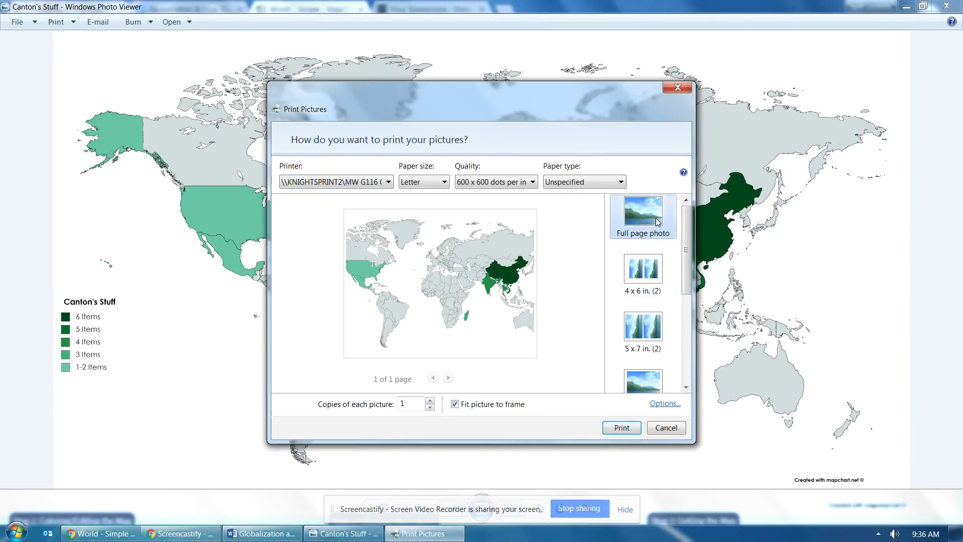
Try the 8 x 10 in. print layout and return to the full page photo layout.
{"action": "scroll", "coordinate": [644, 321], "scroll_direction": "down", "scroll_amount": 2}
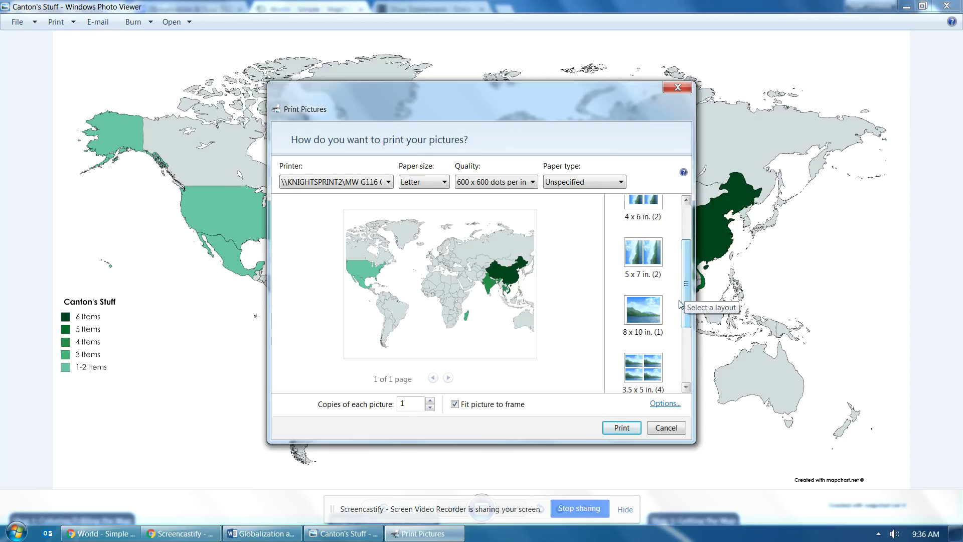
{"action": "left_click", "coordinate": [640, 316]}
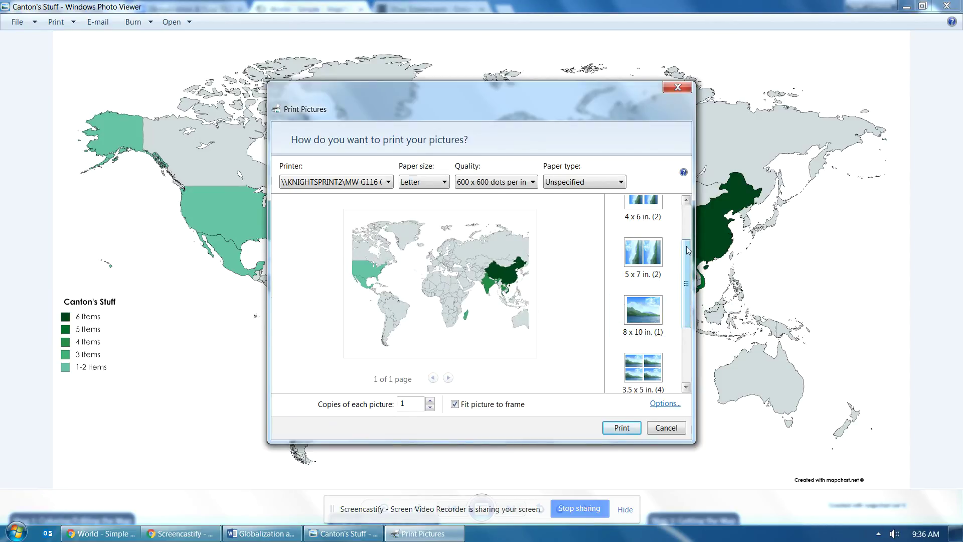
{"action": "left_click_drag", "start_coordinate": [685, 262], "coordinate": [683, 227]}
{"action": "left_click", "coordinate": [669, 223]}
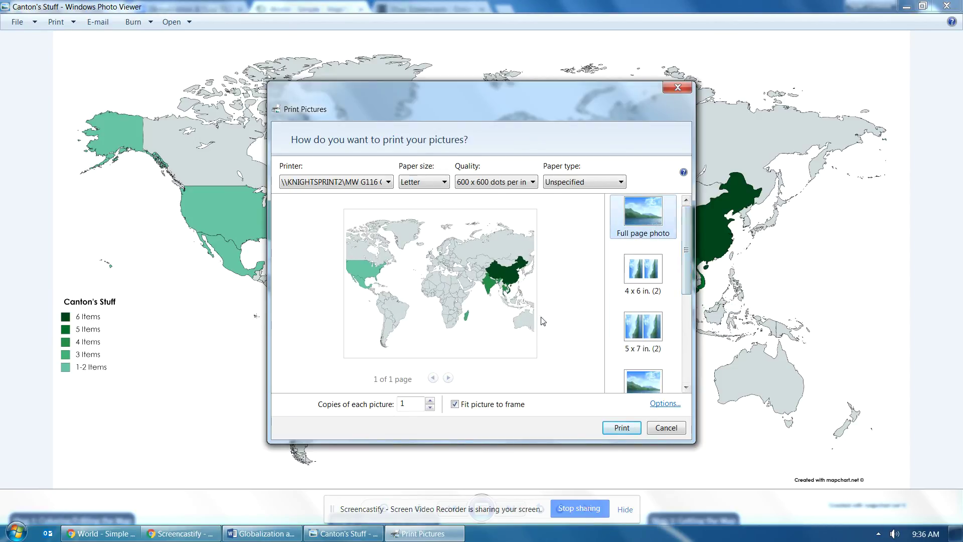
Turn off fitting the picture to the frame and print one full-page copy of the map.
{"action": "left_click", "coordinate": [455, 405]}
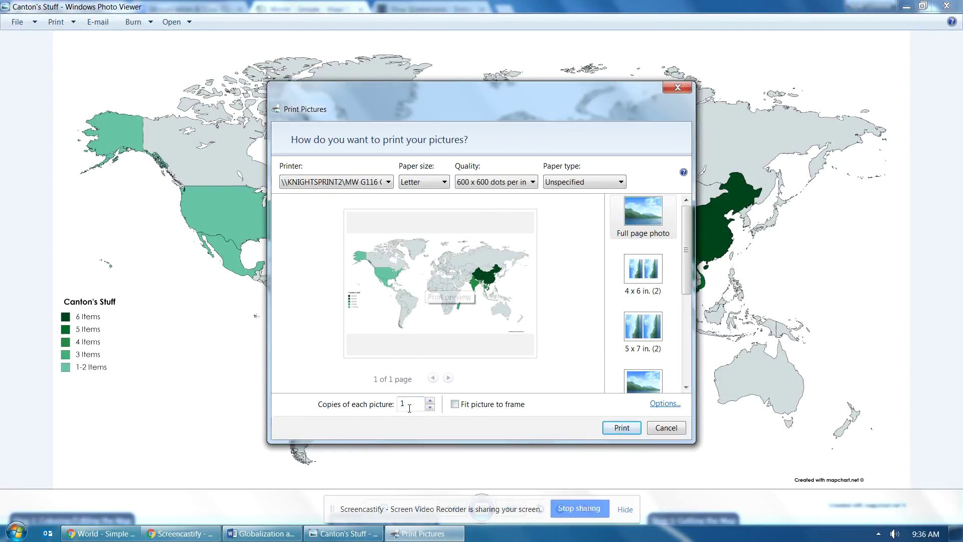
{"action": "left_click", "coordinate": [622, 428]}
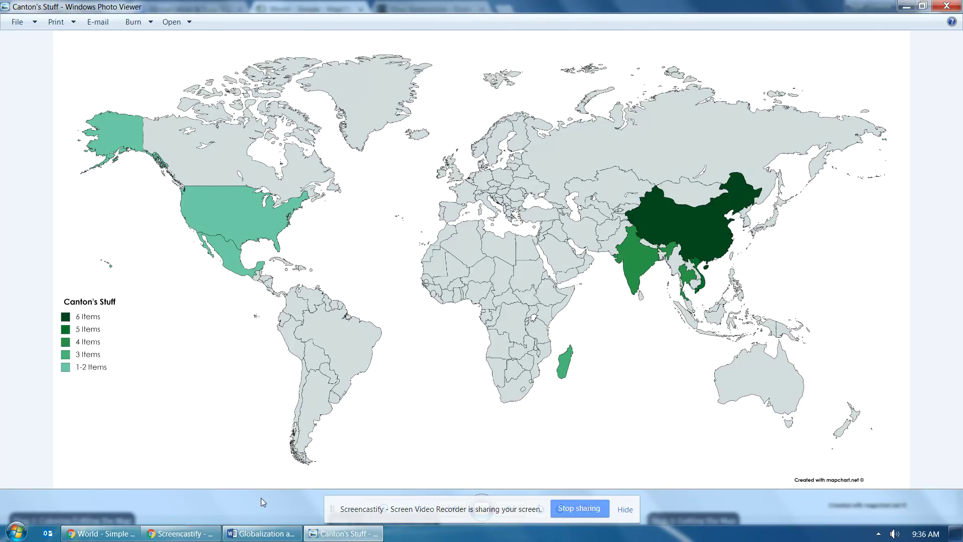
Switch to the Word worksheet and review its organizing examples and the Step 3 mapping instructions.
{"action": "left_click", "coordinate": [261, 533]}
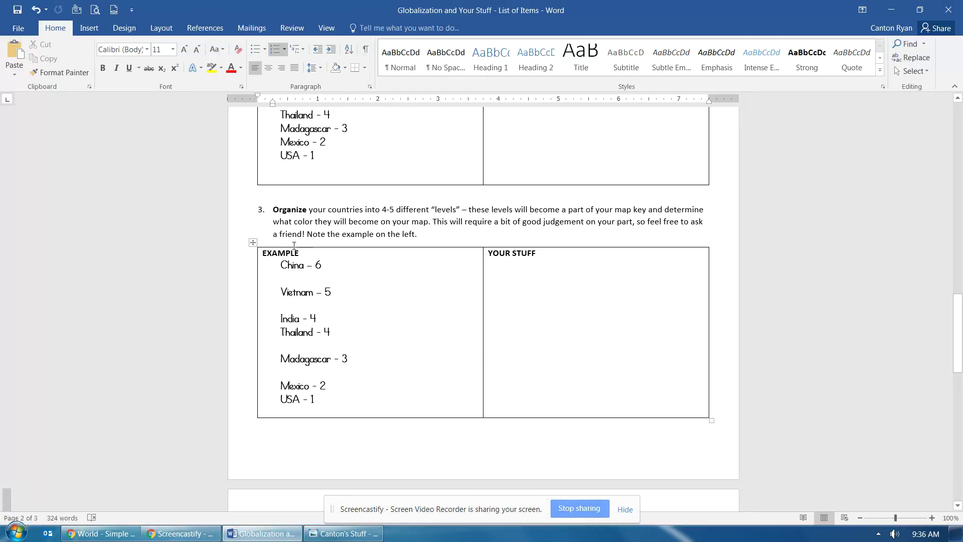
{"action": "scroll", "coordinate": [281, 151], "scroll_direction": "down", "scroll_amount": 2}
{"action": "scroll", "coordinate": [316, 266], "scroll_direction": "up", "scroll_amount": 20}
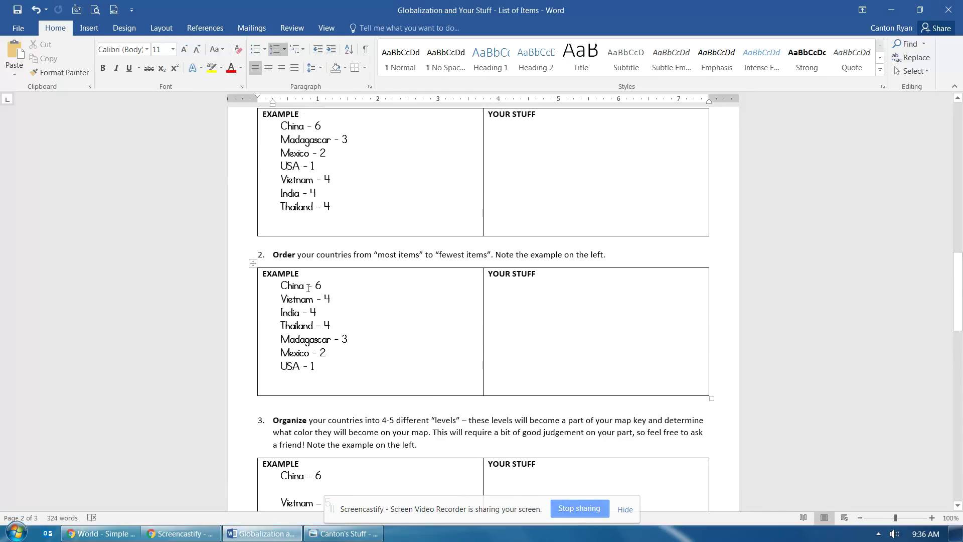
{"action": "scroll", "coordinate": [315, 198], "scroll_direction": "down", "scroll_amount": 15}
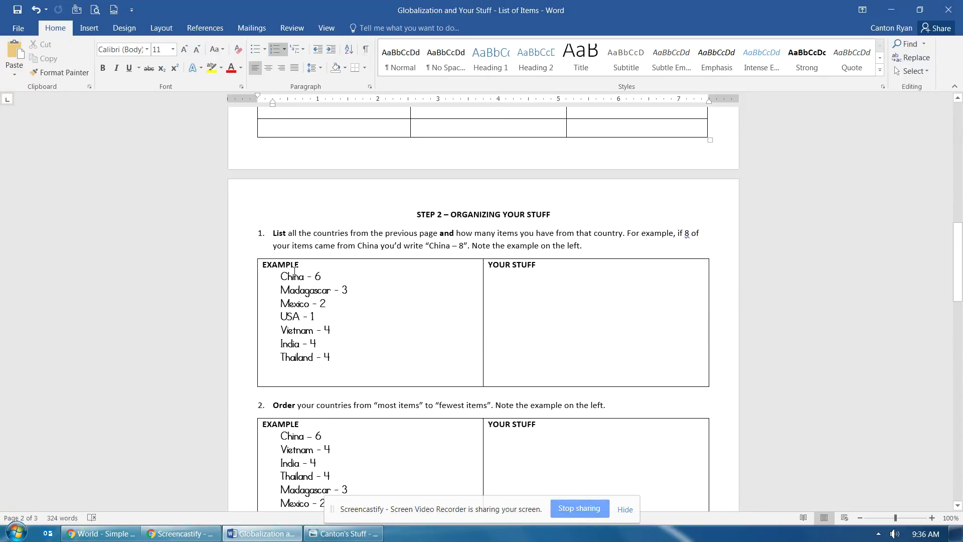
{"action": "scroll", "coordinate": [294, 272], "scroll_direction": "down", "scroll_amount": 13}
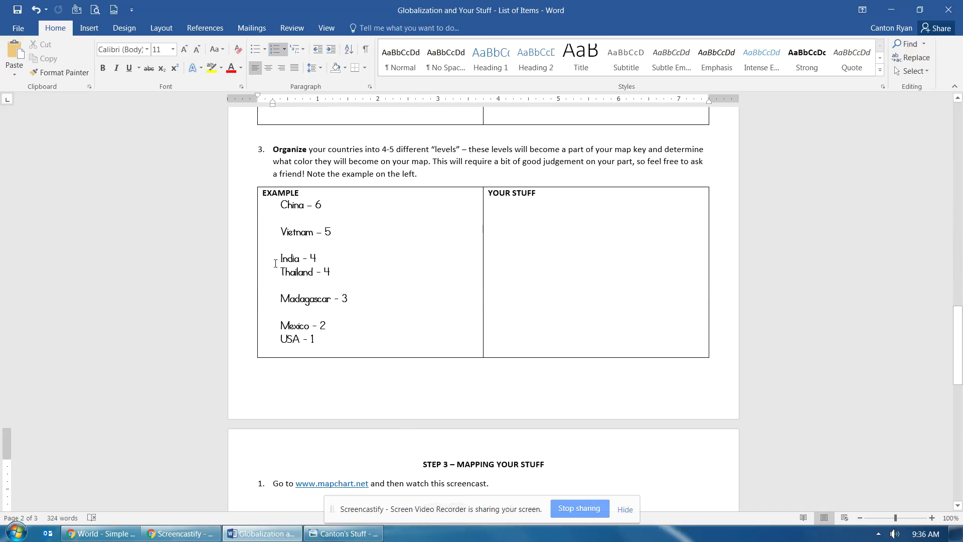
{"action": "scroll", "coordinate": [358, 362], "scroll_direction": "down", "scroll_amount": 5}
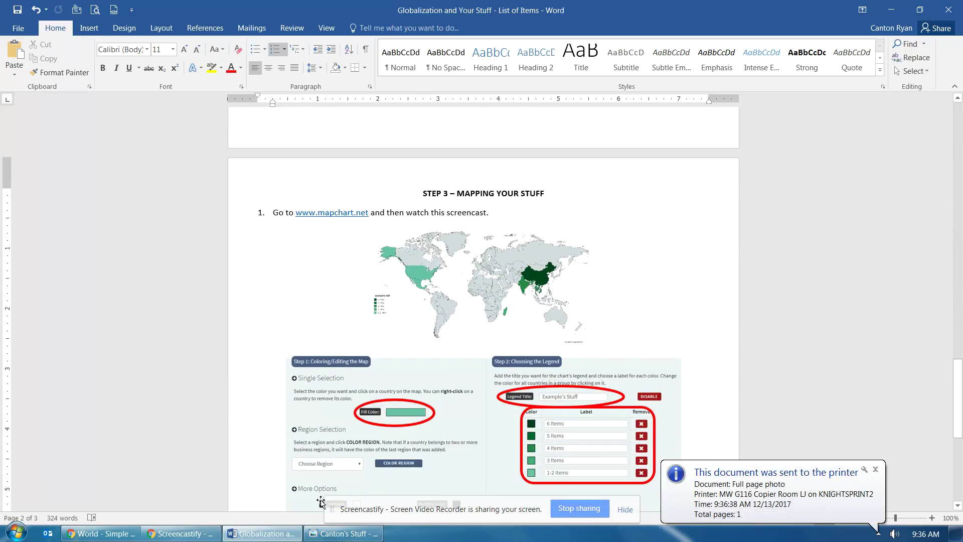
Return to the map image in Windows Photo Viewer and dismiss the printer notification.
{"action": "left_click", "coordinate": [318, 532]}
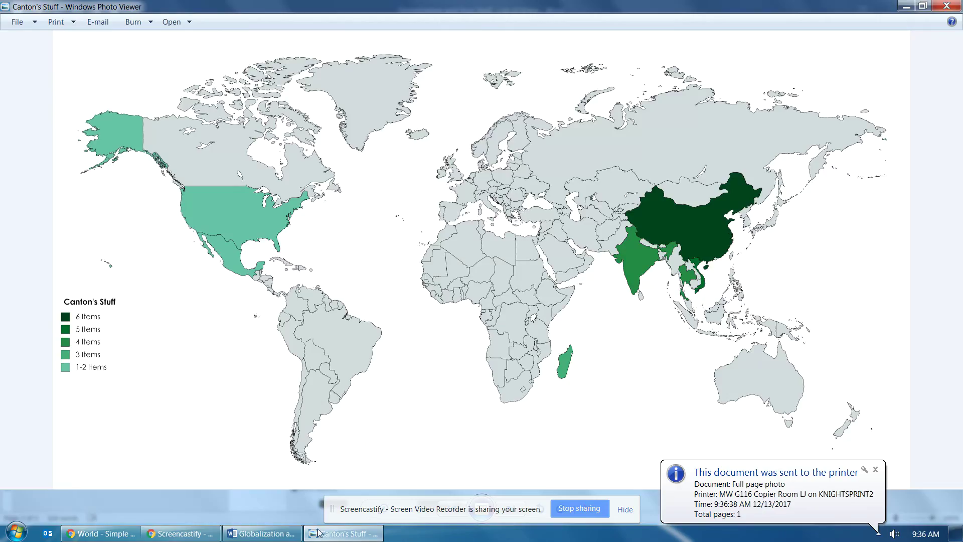
{"action": "left_click", "coordinate": [875, 469]}
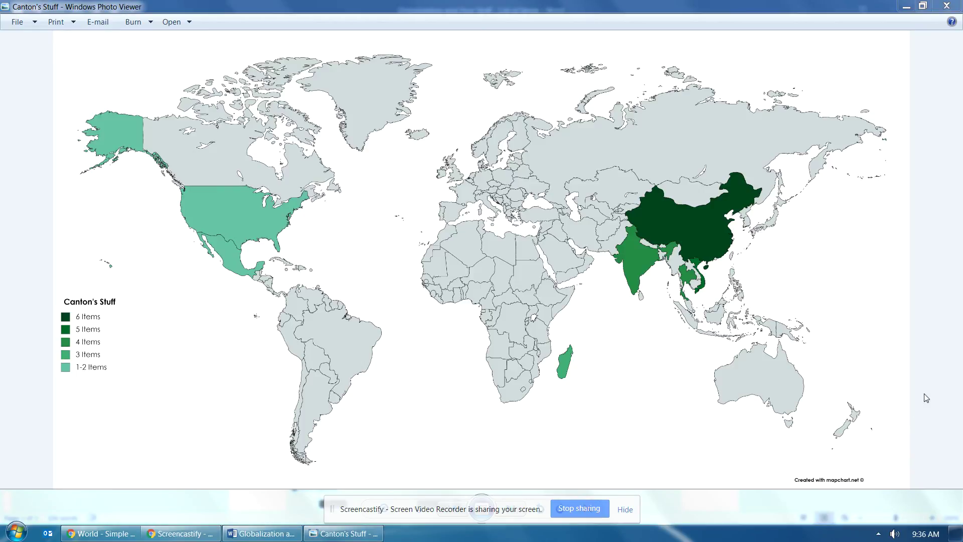